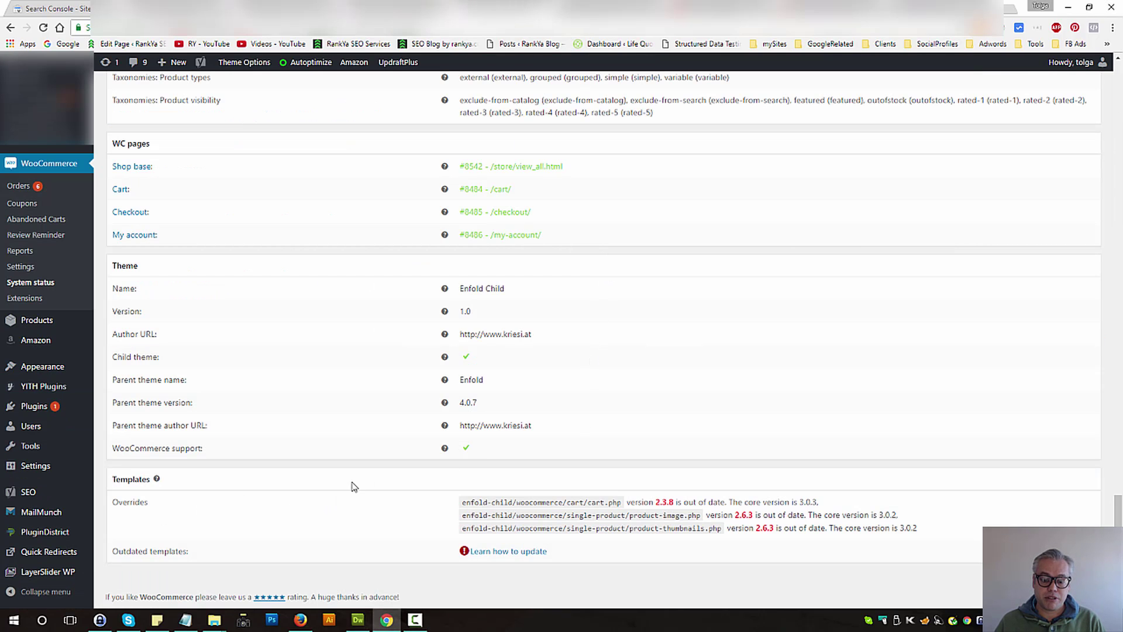
double_click(136, 479)
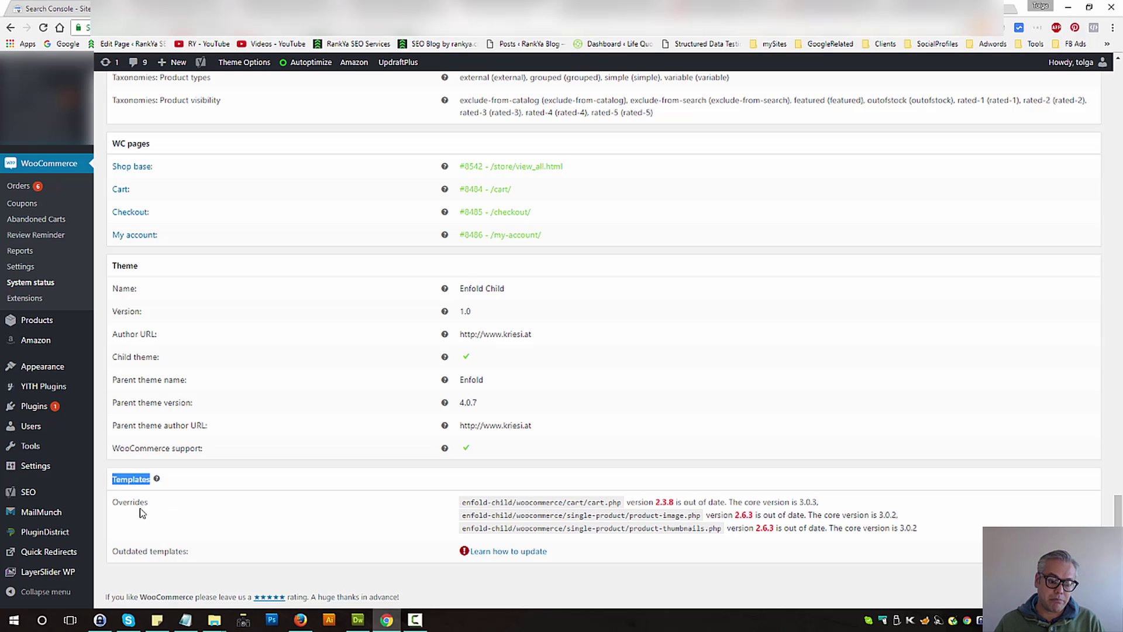
double_click(131, 501)
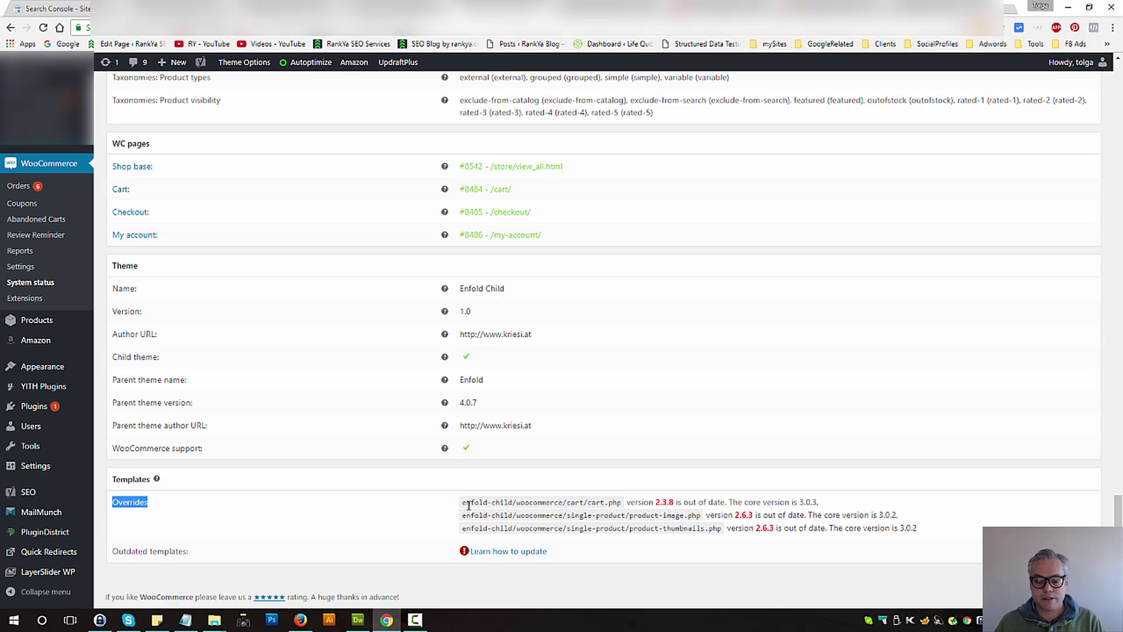
left_click_drag(463, 501, 934, 534)
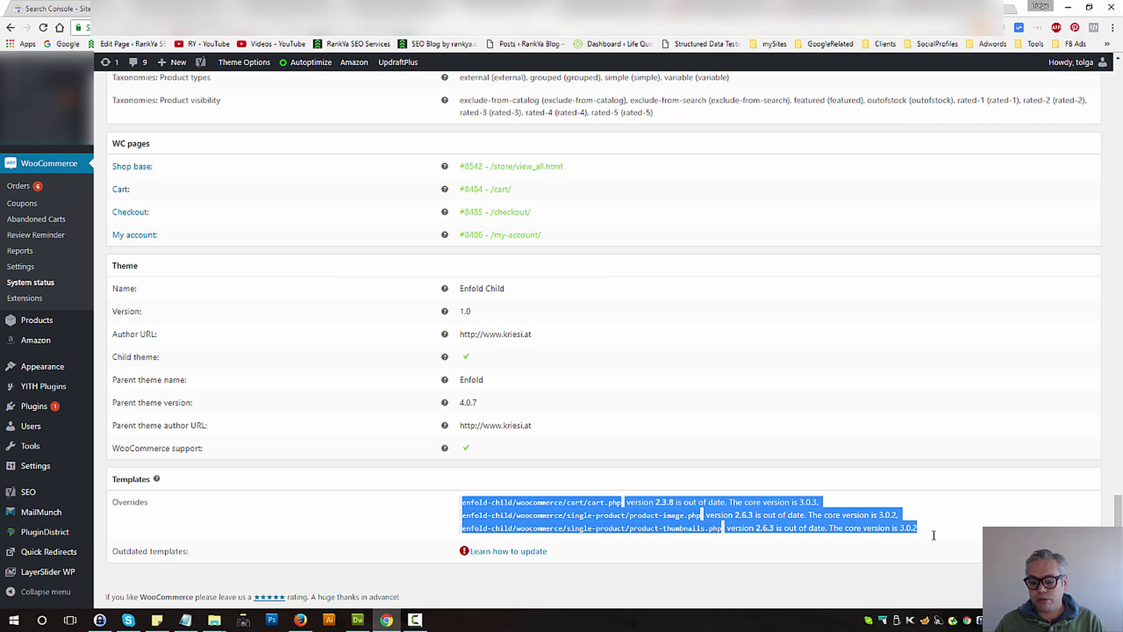
left_click(723, 552)
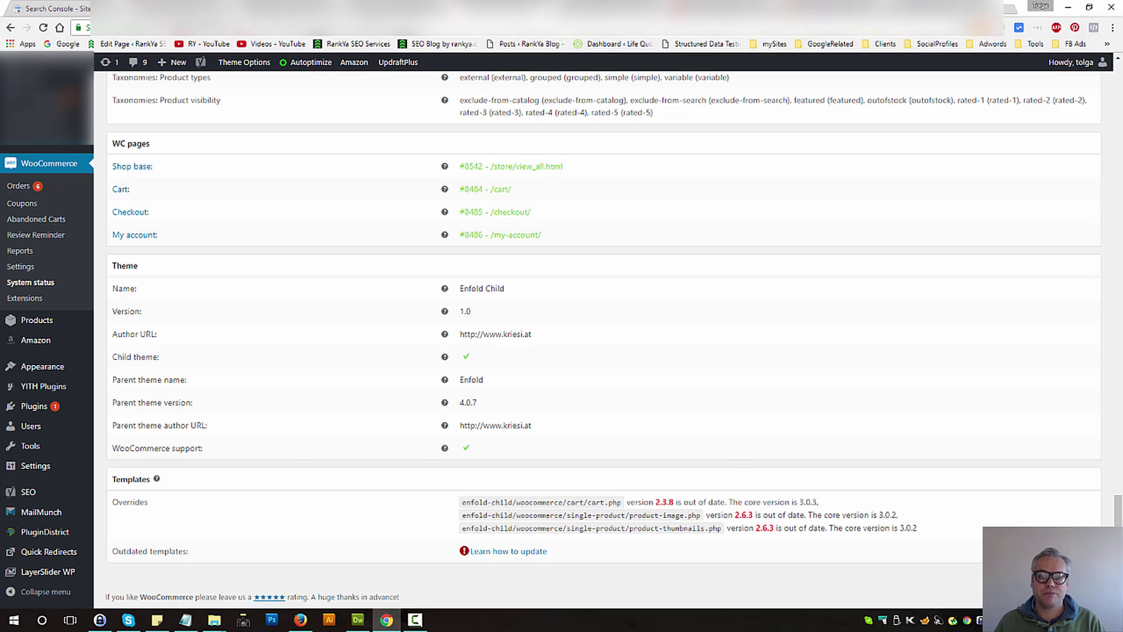
- Compare the WordPress.org WooCommerce 3.0.8 plugin page with System status, then bring up Hosting Manager
key("ctrl+Tab")
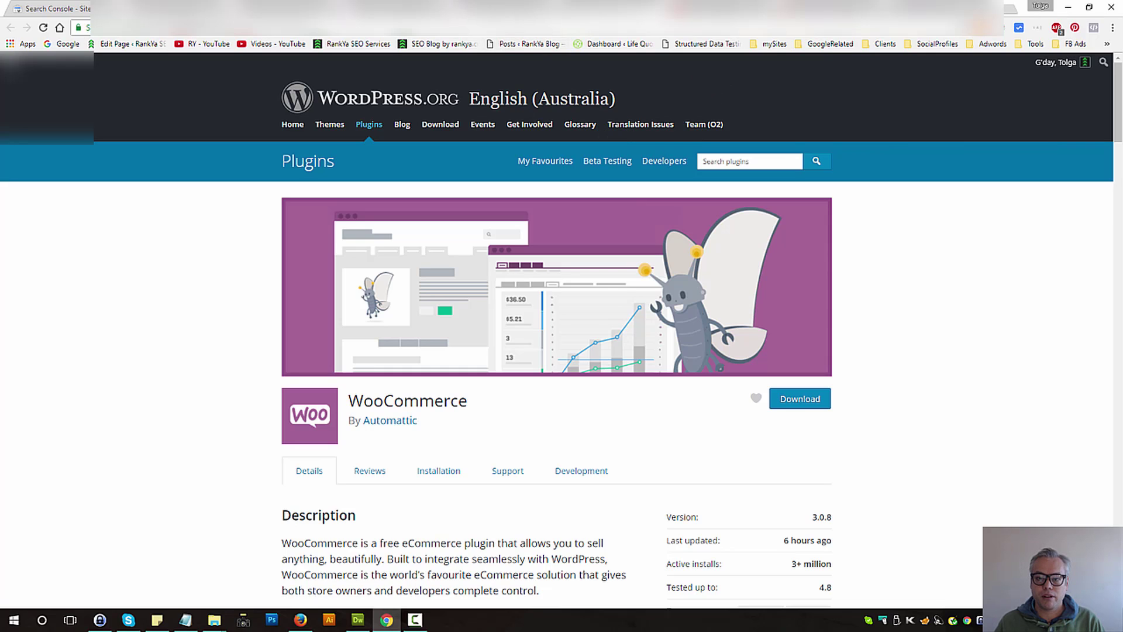
key("ctrl+Tab")
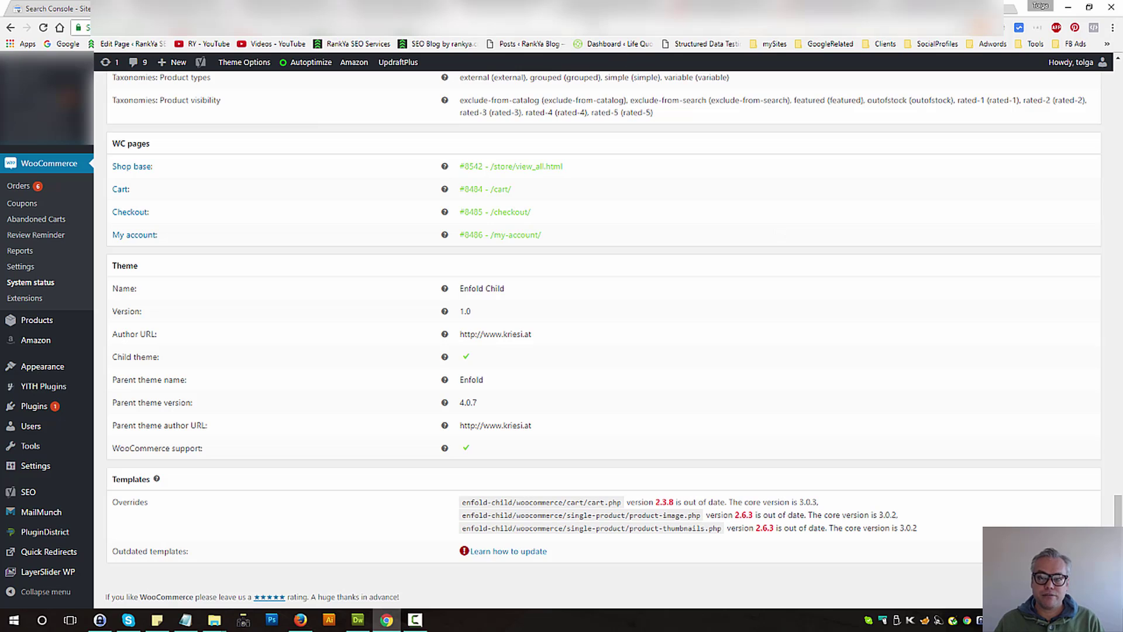
key("ctrl+shift+Tab")
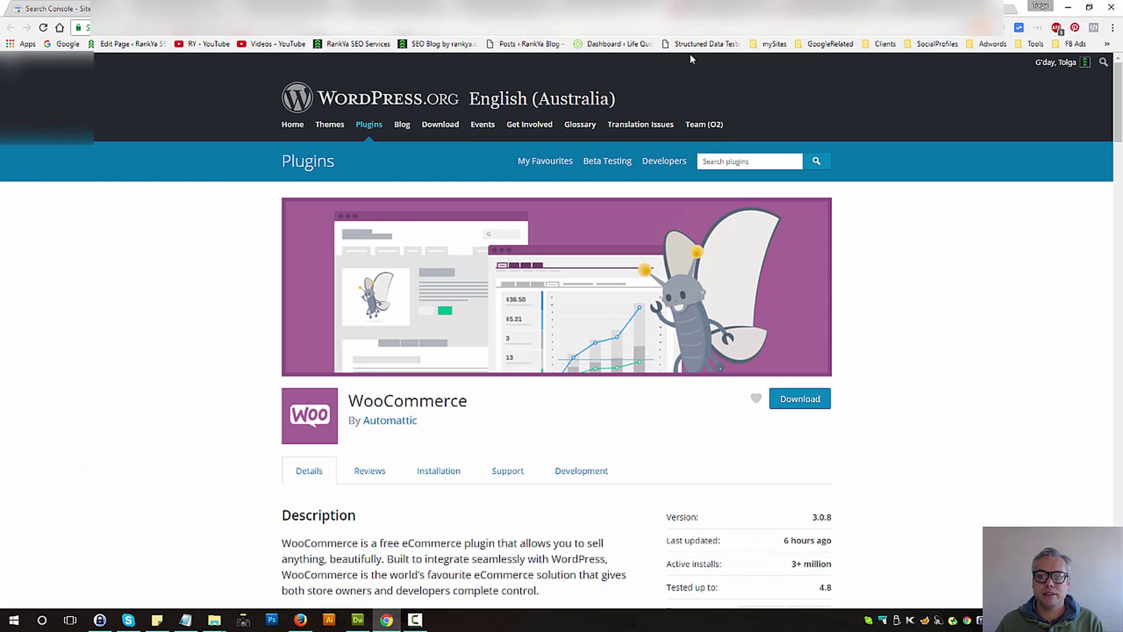
key("ctrl+Tab")
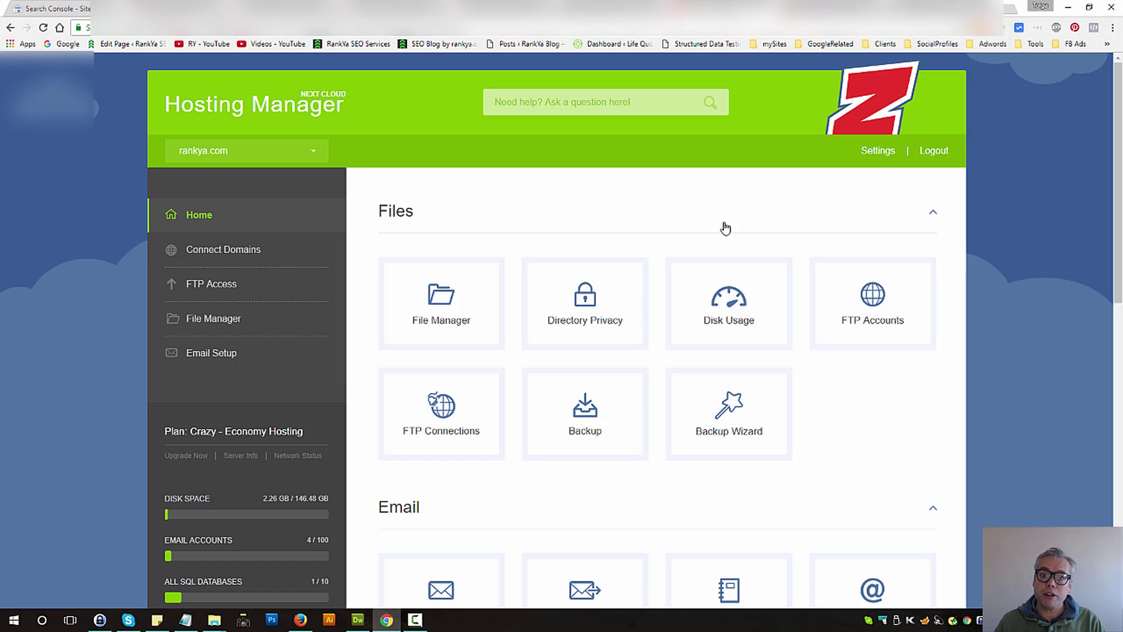
- Highlight the outdated cart.php template path on the WooCommerce System status page
key("ctrl+Tab")
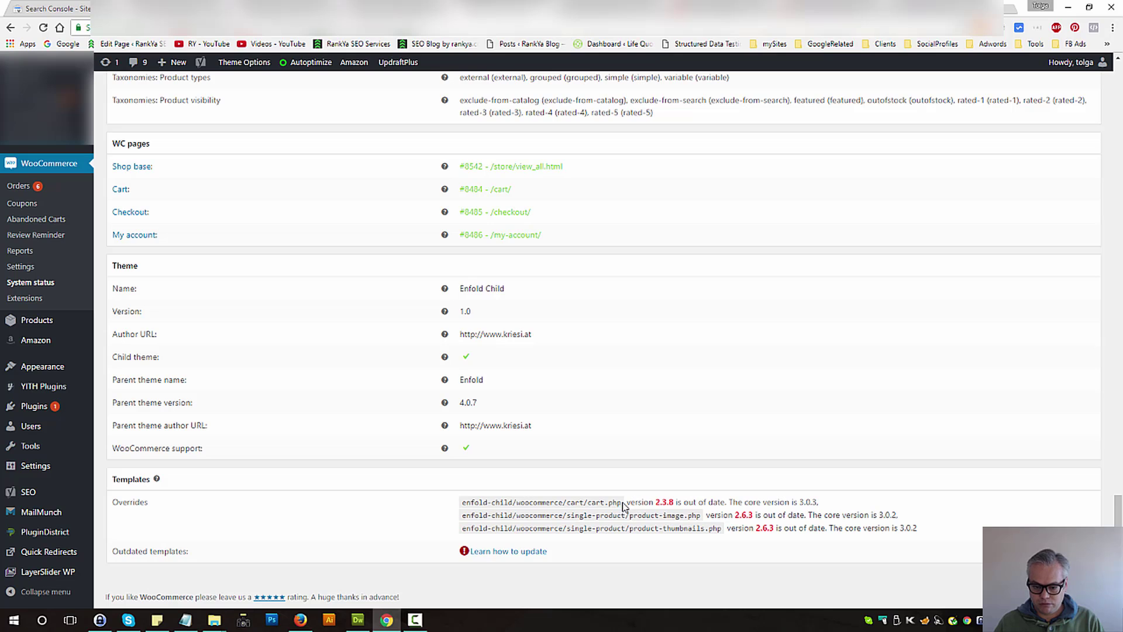
left_click_drag(622, 502, 590, 502)
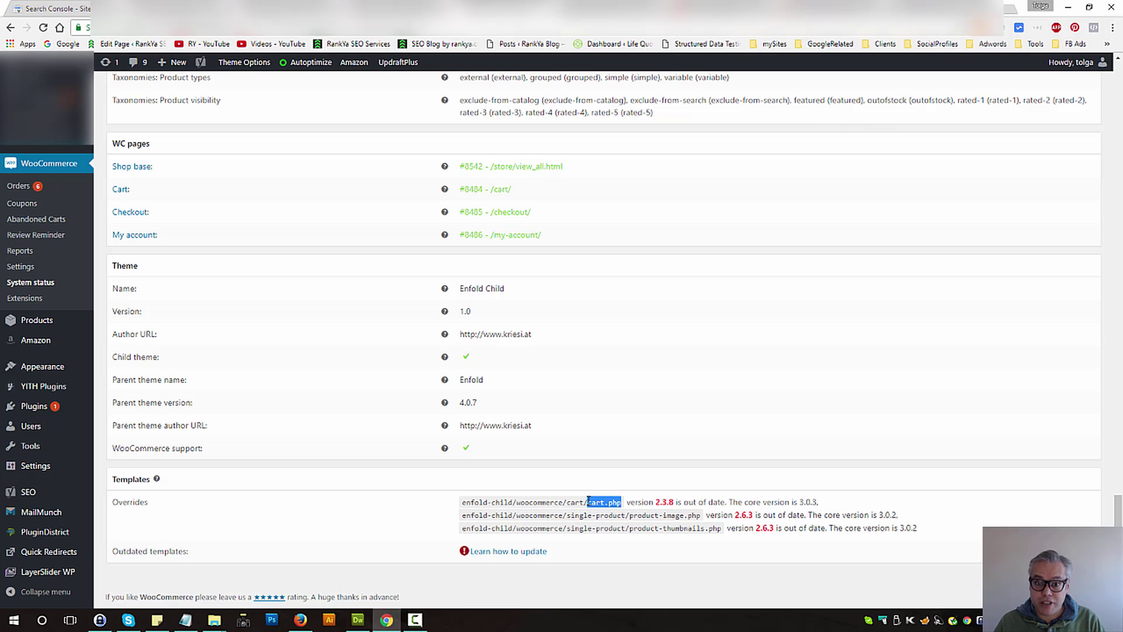
left_click(641, 512)
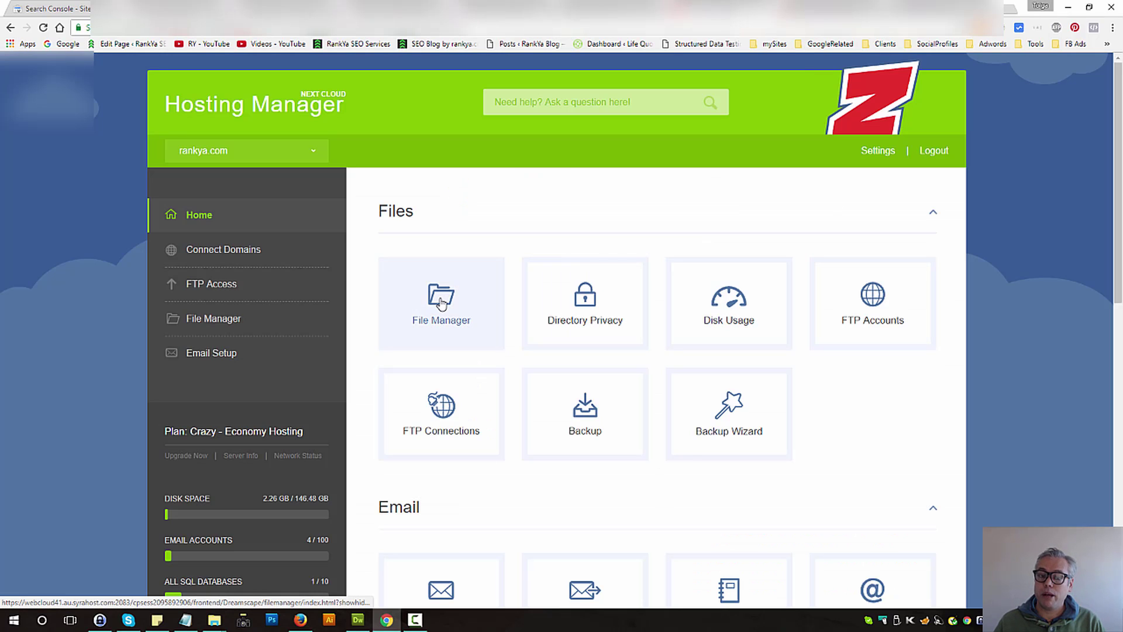
- Open cPanel File Manager at the document root with hidden files shown, and browse to wp-content/themes
left_click(441, 301)
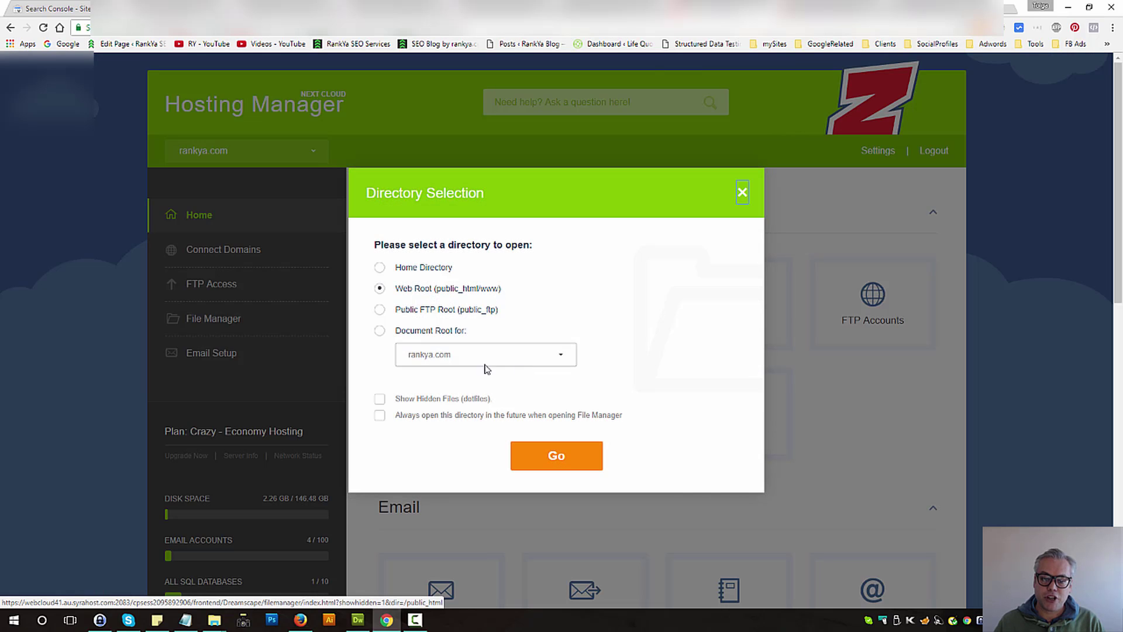
left_click(380, 330)
left_click(380, 399)
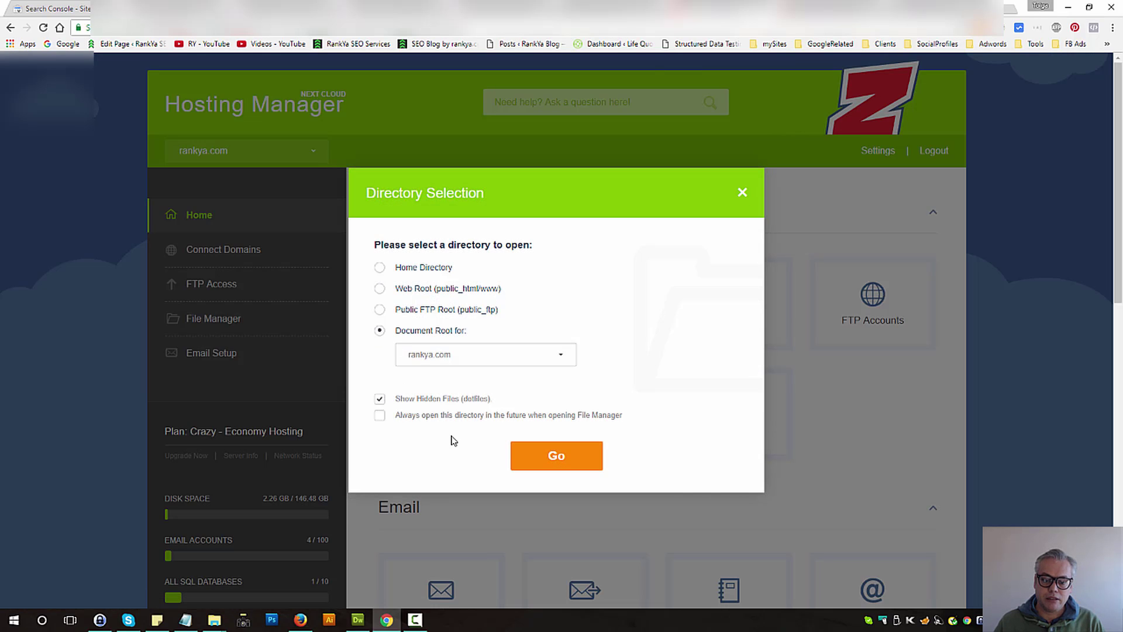
left_click(546, 461)
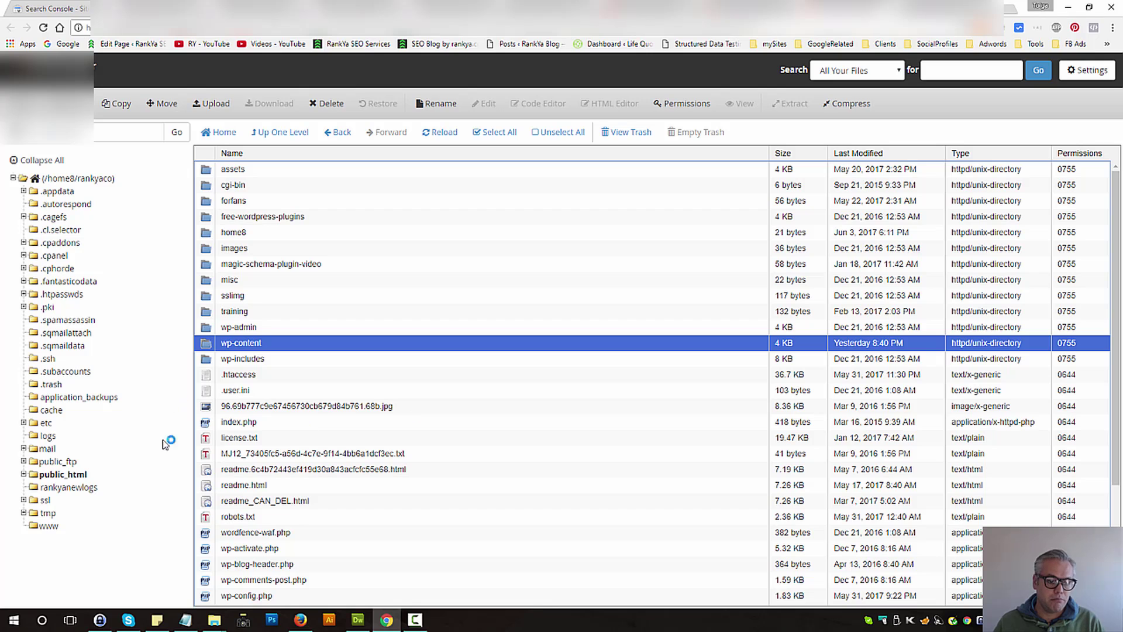
double_click(208, 346)
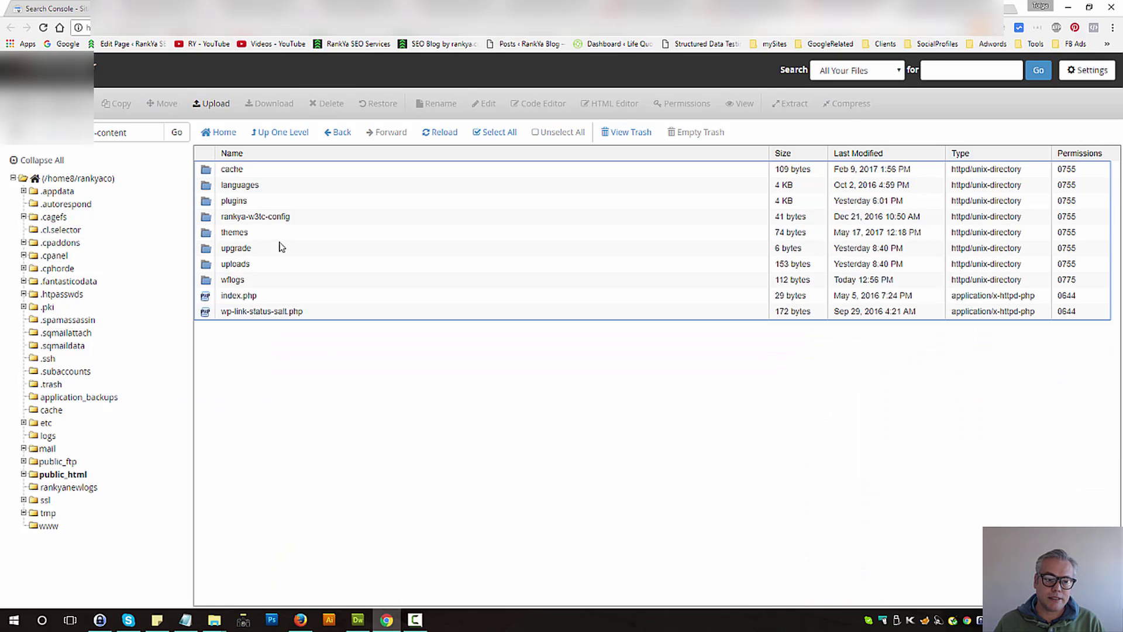
double_click(218, 234)
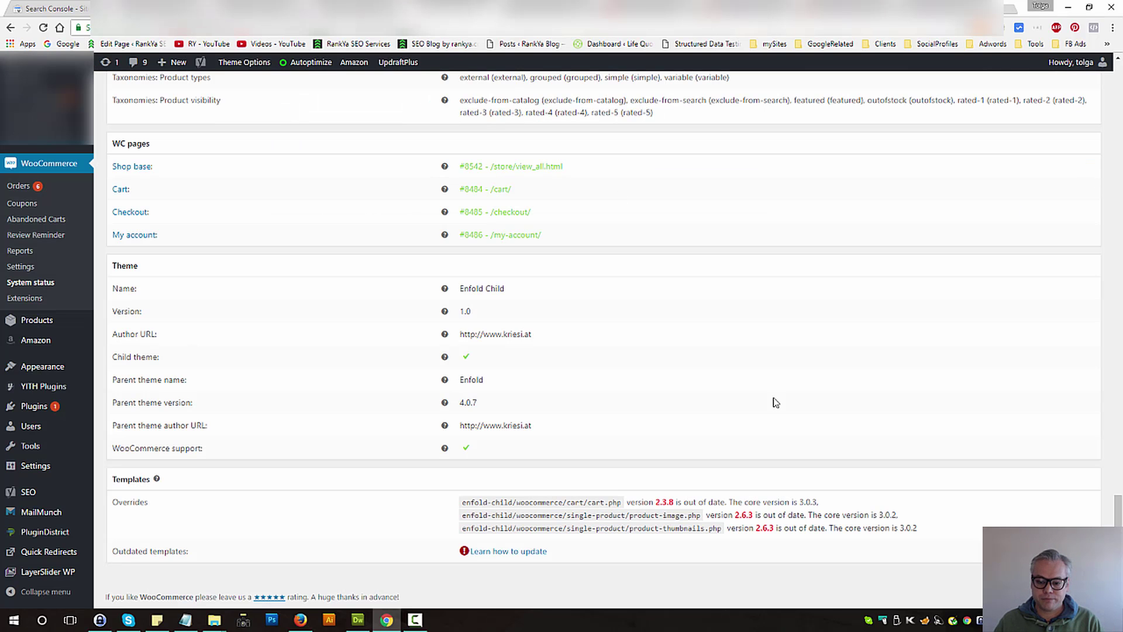
- Select the three outdated Enfold Child override lines: cart.php (2.3.8) and two single-product templates (2.6.3)
left_click_drag(627, 502, 553, 501)
left_click(837, 350)
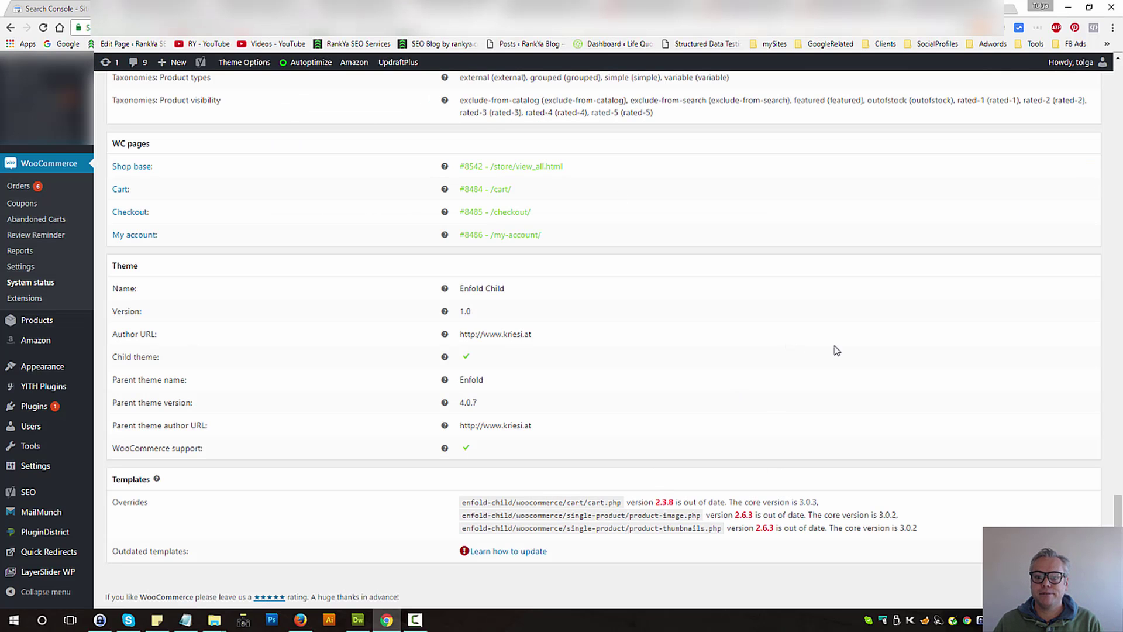
left_click(957, 12)
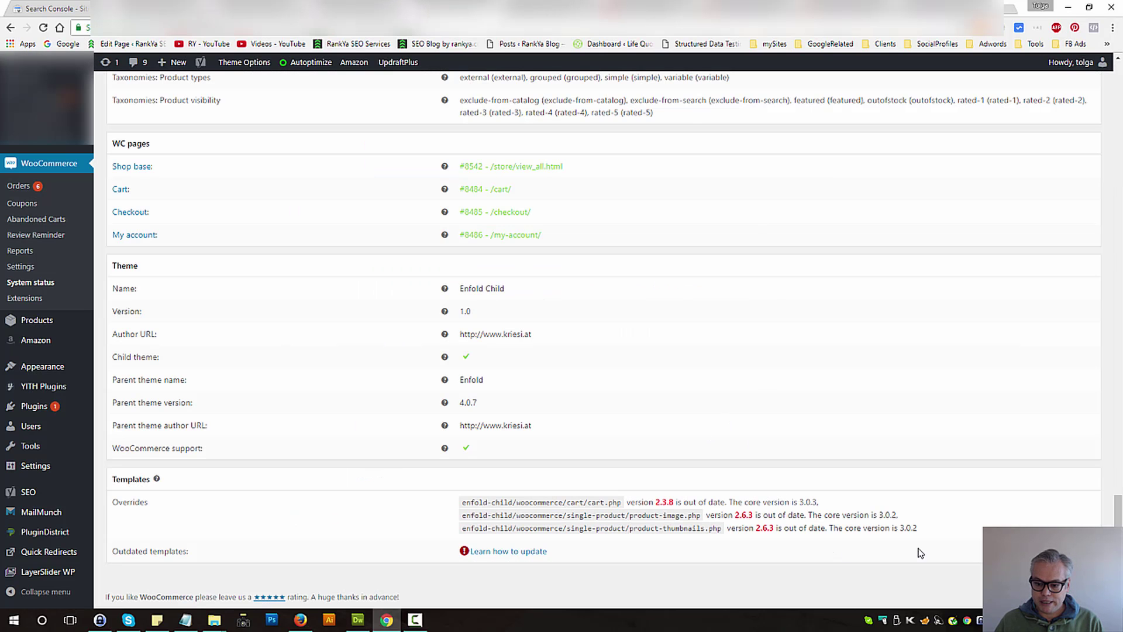
left_click_drag(933, 533, 462, 505)
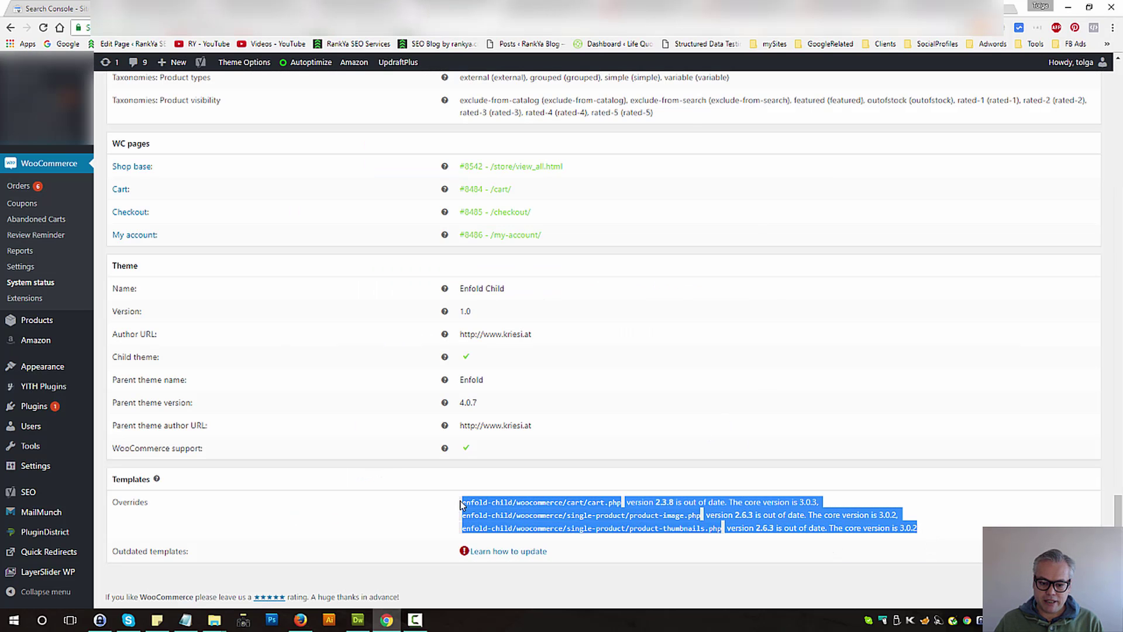
- Copy the three outdated template lines into a new Notepad note and widen the window to show them fully
right_click(510, 505)
left_click(538, 510)
left_click(185, 619)
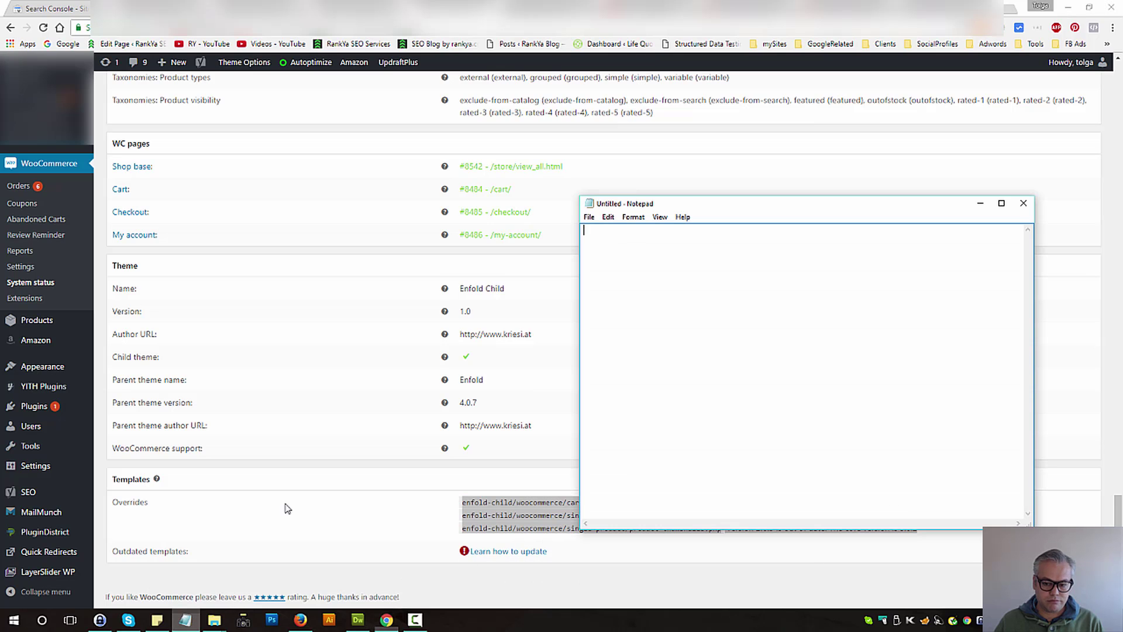
key("ctrl+v")
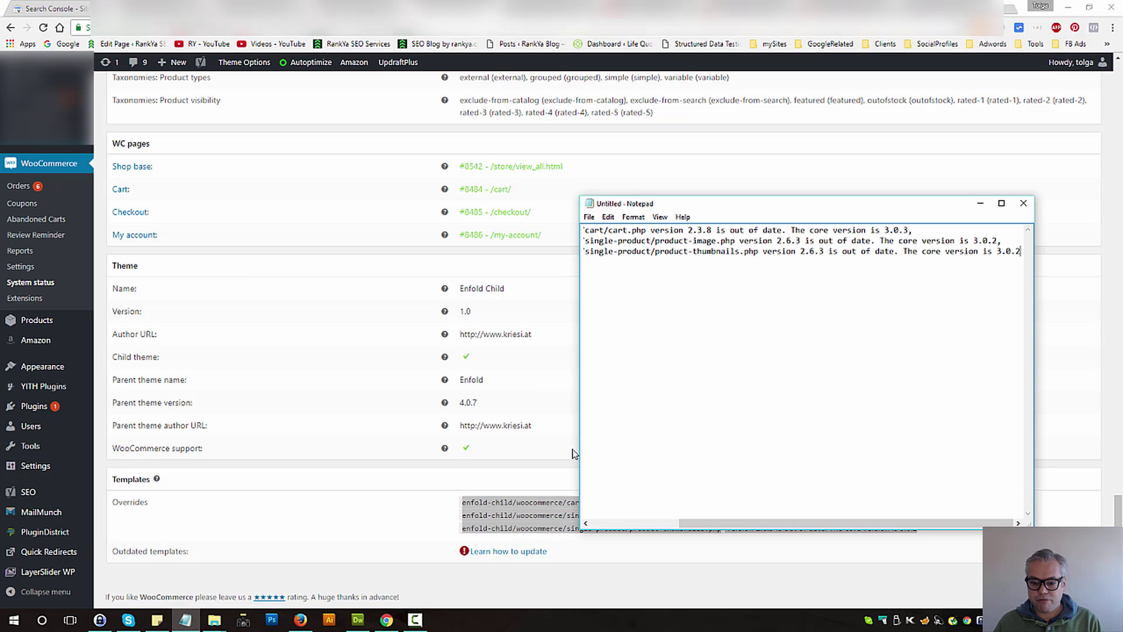
left_click_drag(581, 450, 362, 448)
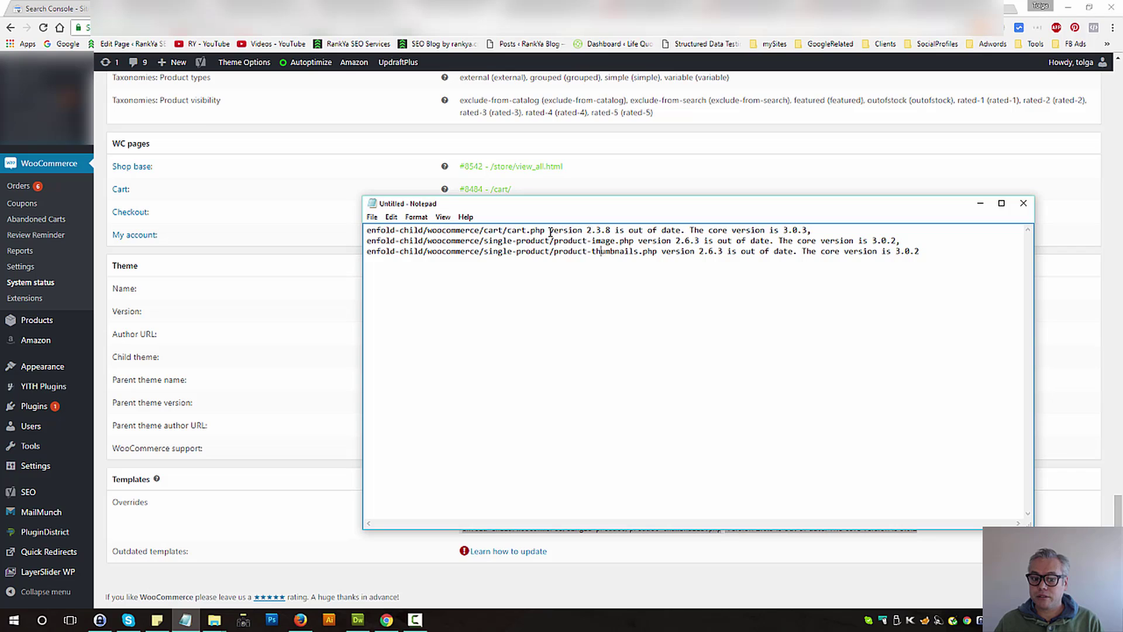
left_click_drag(551, 232, 360, 226)
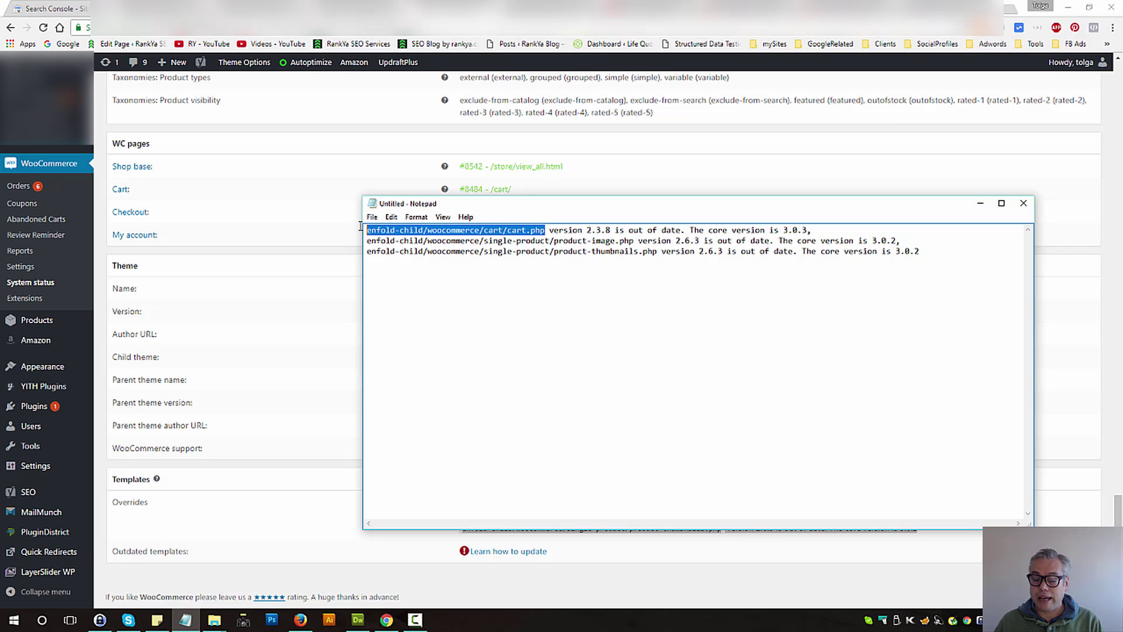
left_click(503, 290)
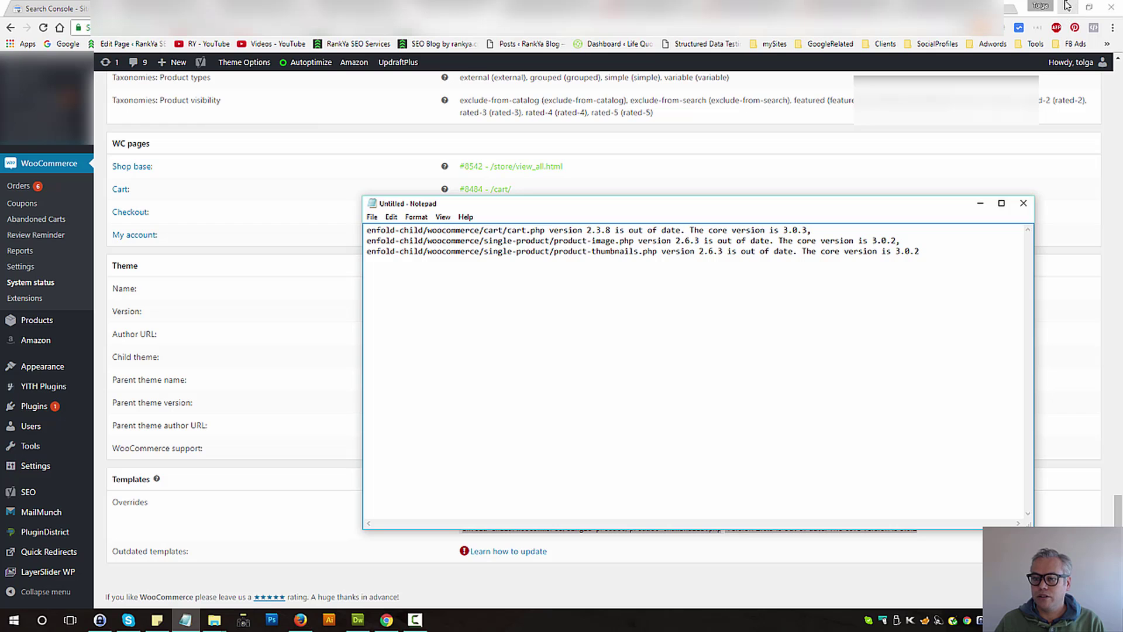
- In Dreamweaver's site files, open enfold-child/woocommerce and browse its cart and single-product subfolders
left_click(1010, 9)
left_click(1067, 12)
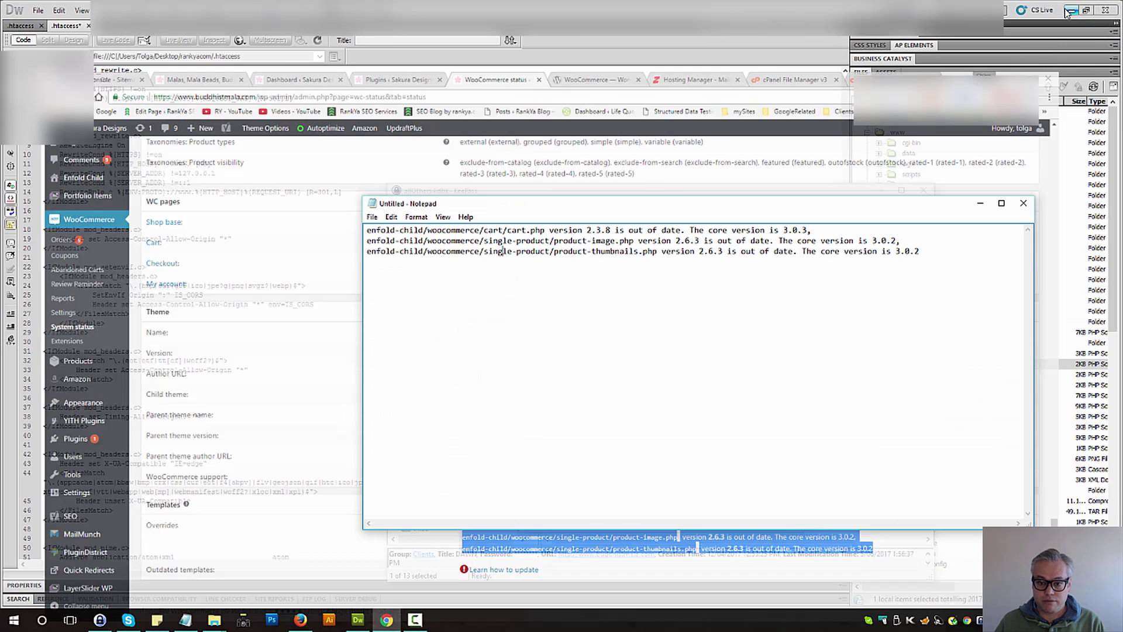
left_click(203, 146)
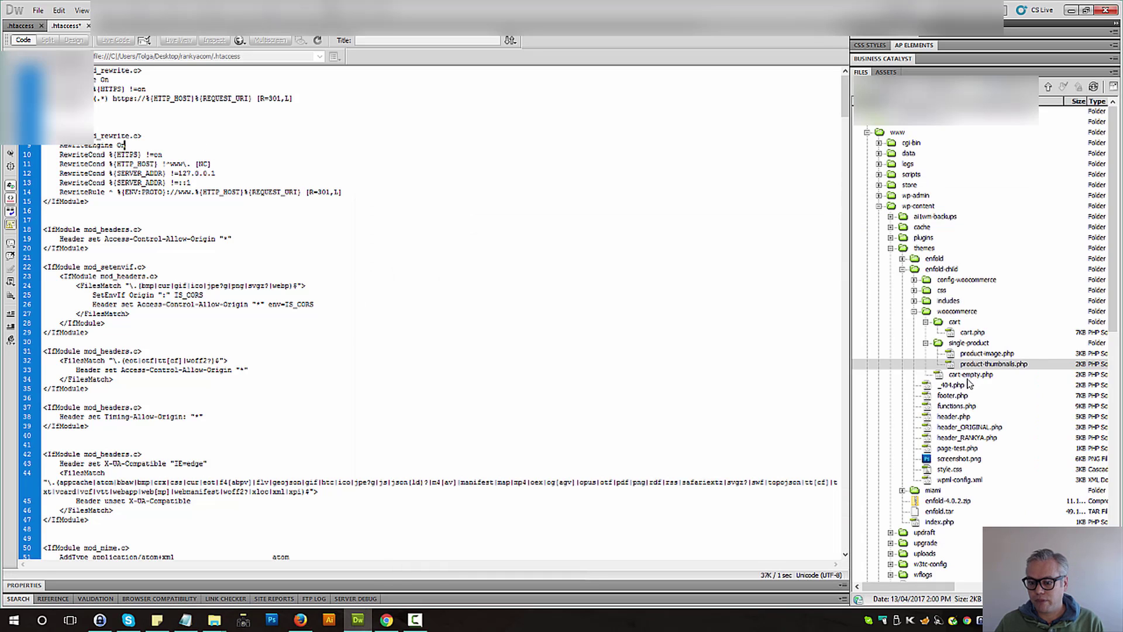
left_click(1011, 271)
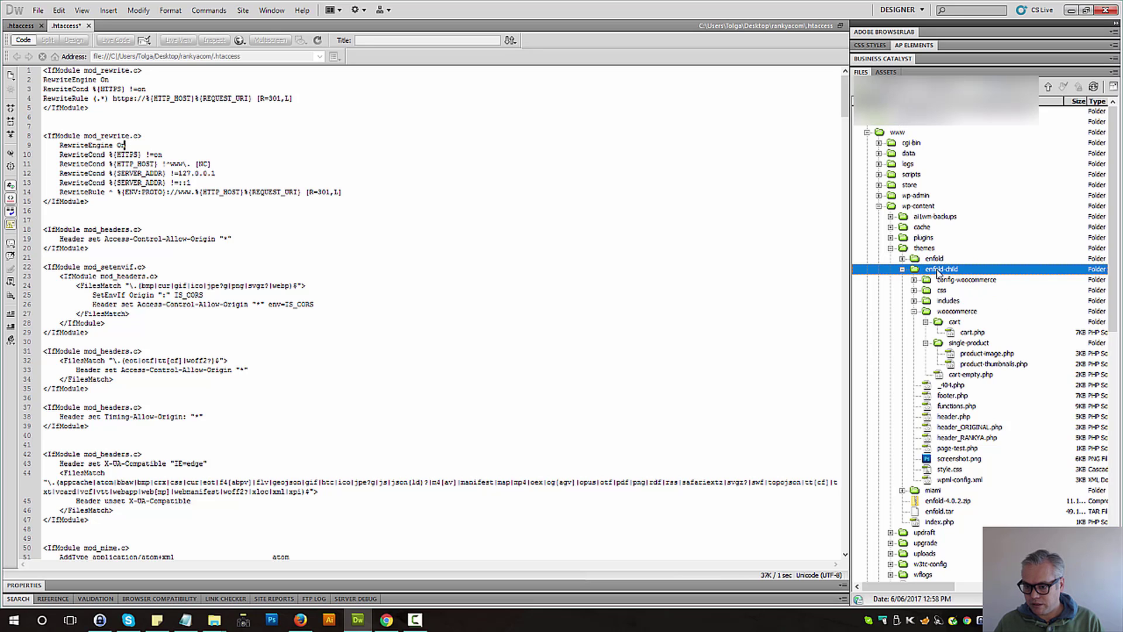
left_click(952, 315)
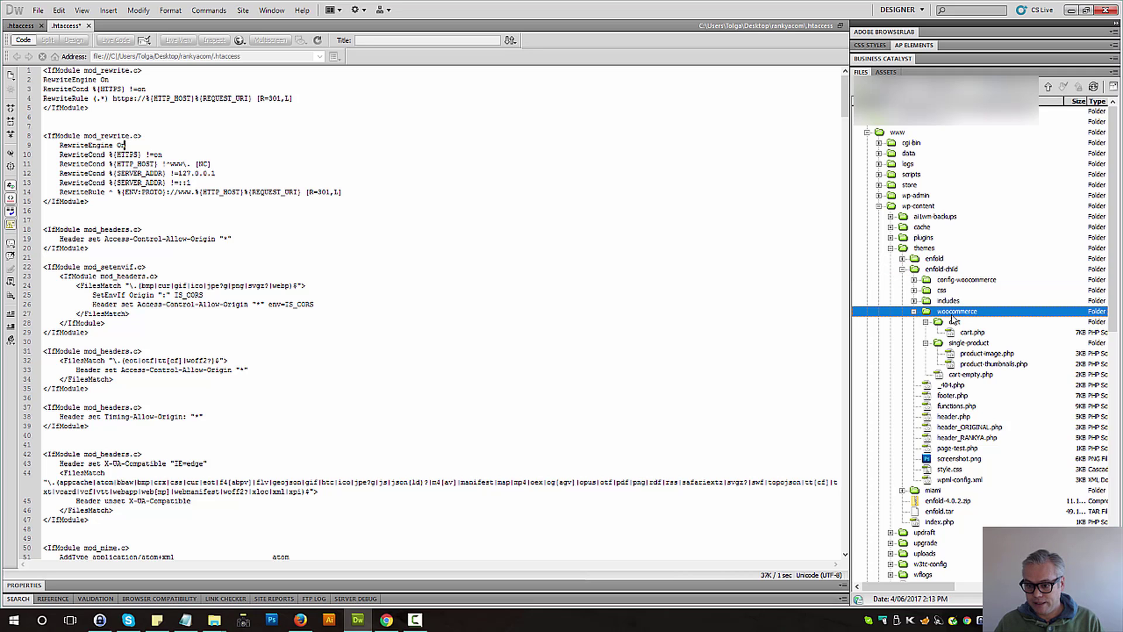
left_click(914, 312)
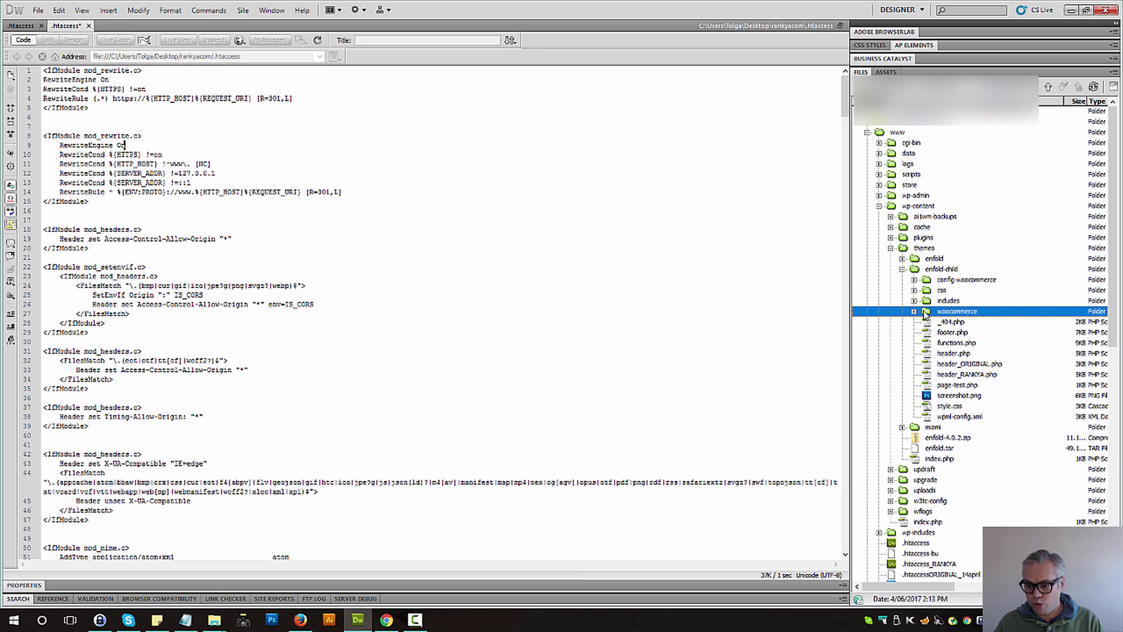
left_click(914, 311)
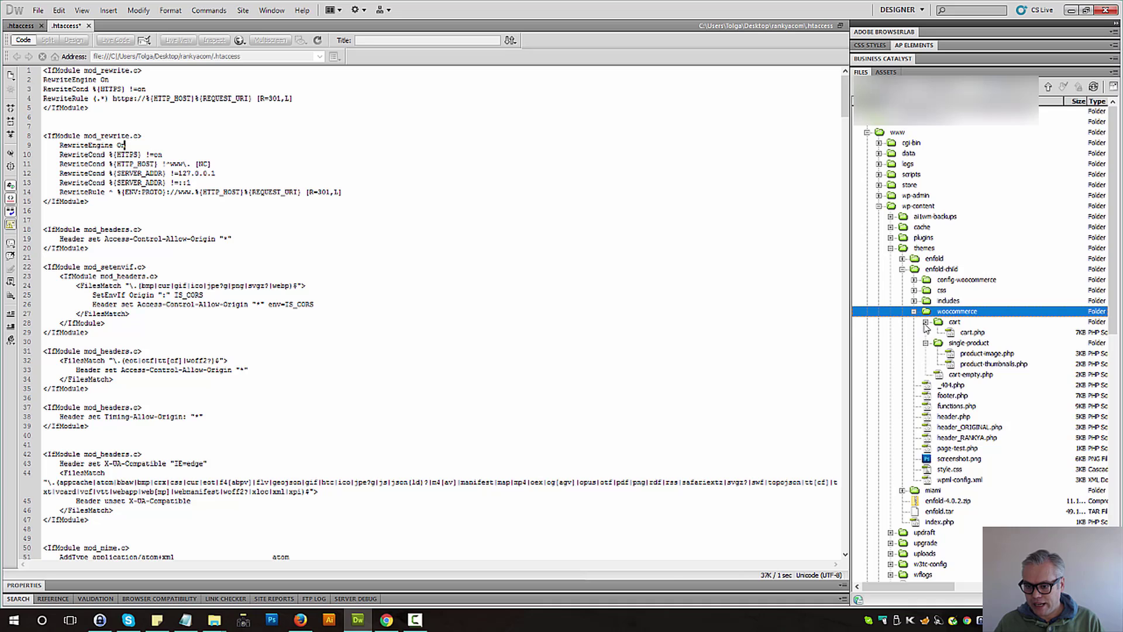
left_click(926, 321)
left_click(925, 332)
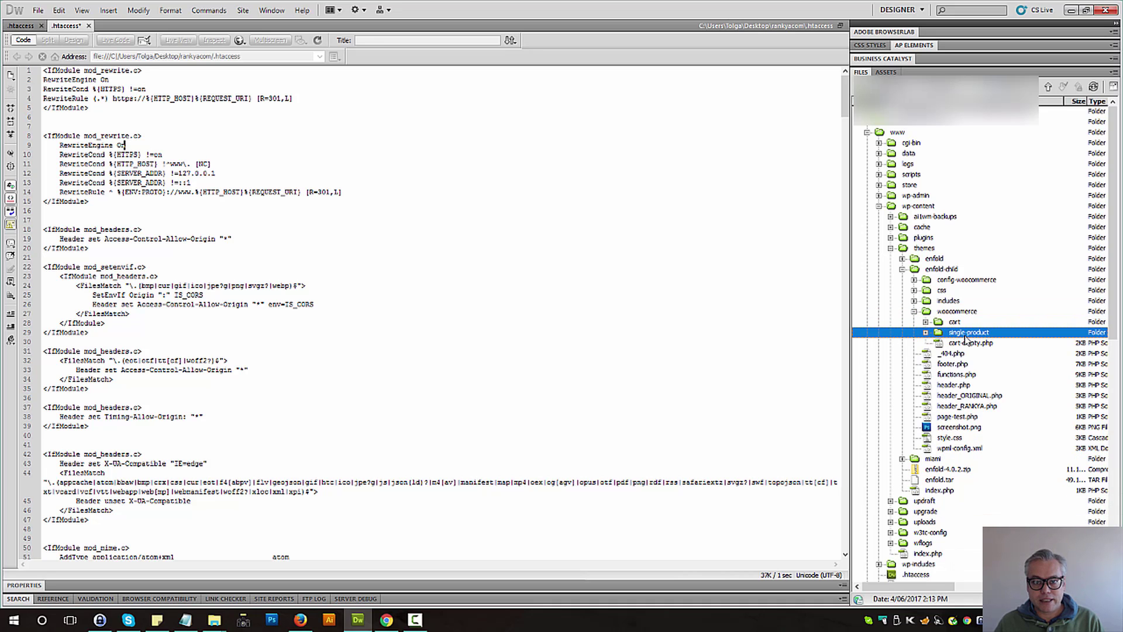
- Check the outdated paths in Notepad, then expand the child theme's cart folder and select cart.php
left_click(186, 620)
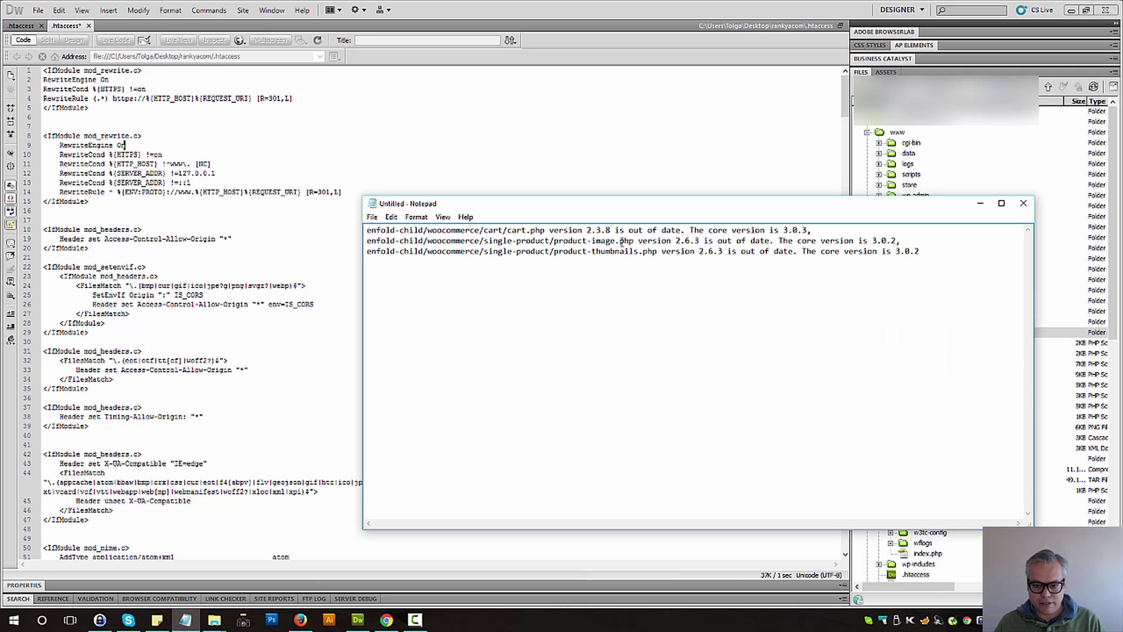
left_click_drag(379, 228, 367, 228)
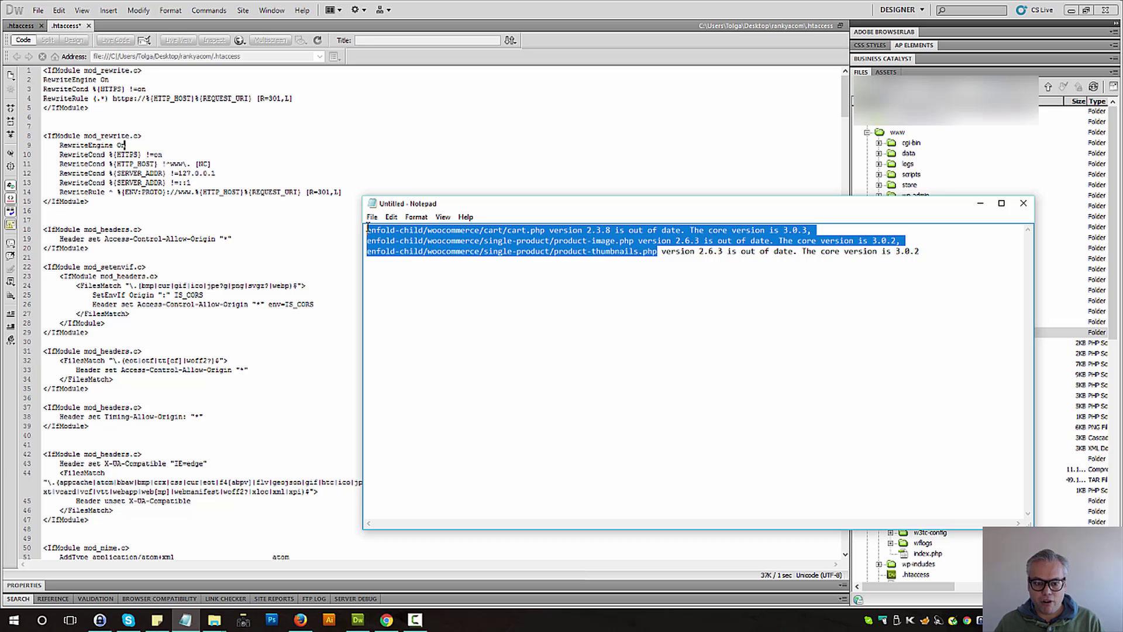
left_click(66, 31)
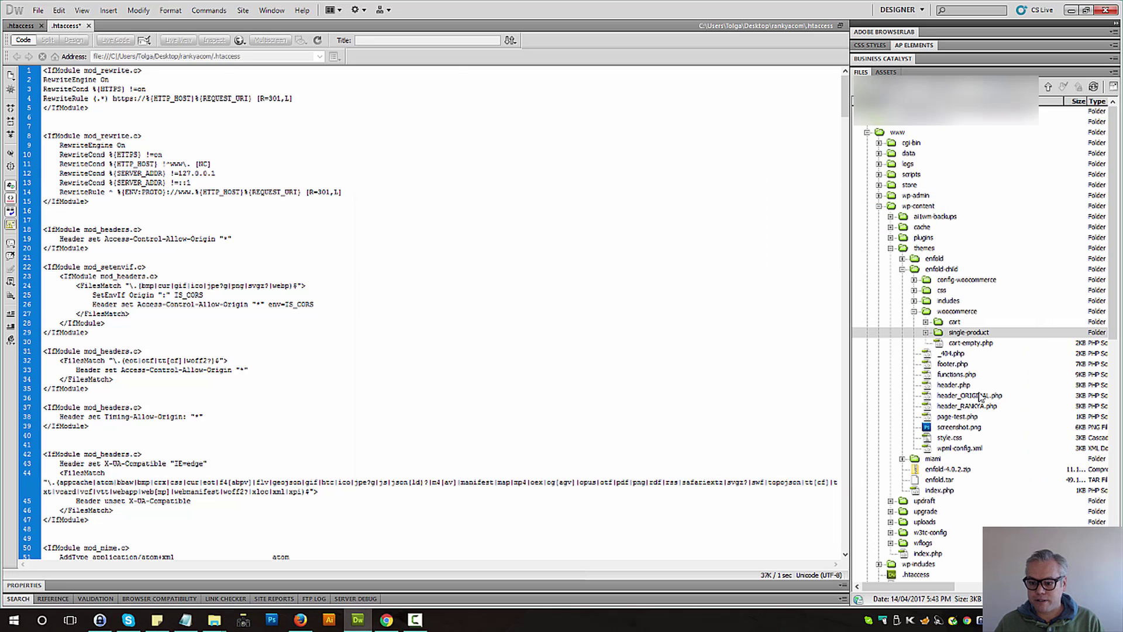
left_click(925, 322)
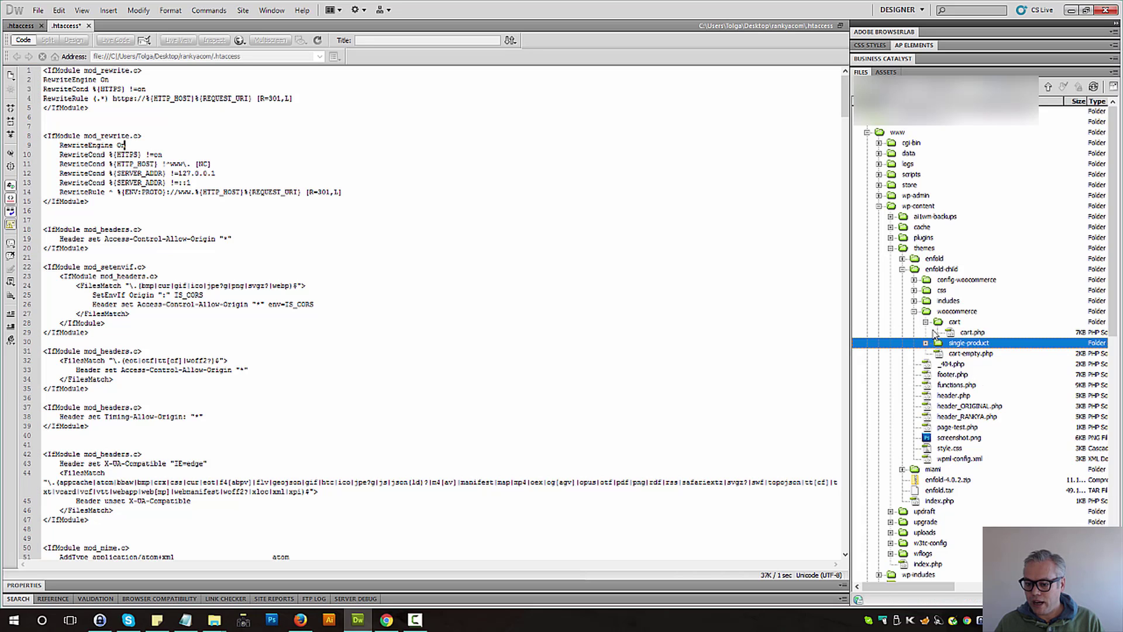
left_click(970, 334)
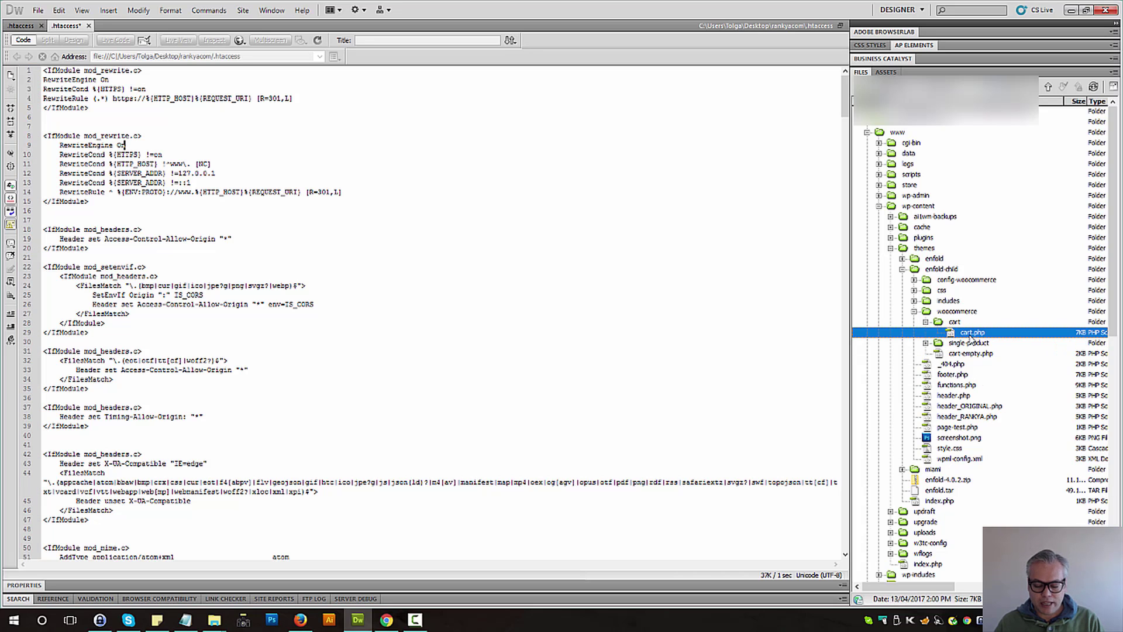
- Copy and paste cart.php in the cart folder to create the backup cart - Copy.php
right_click(961, 335)
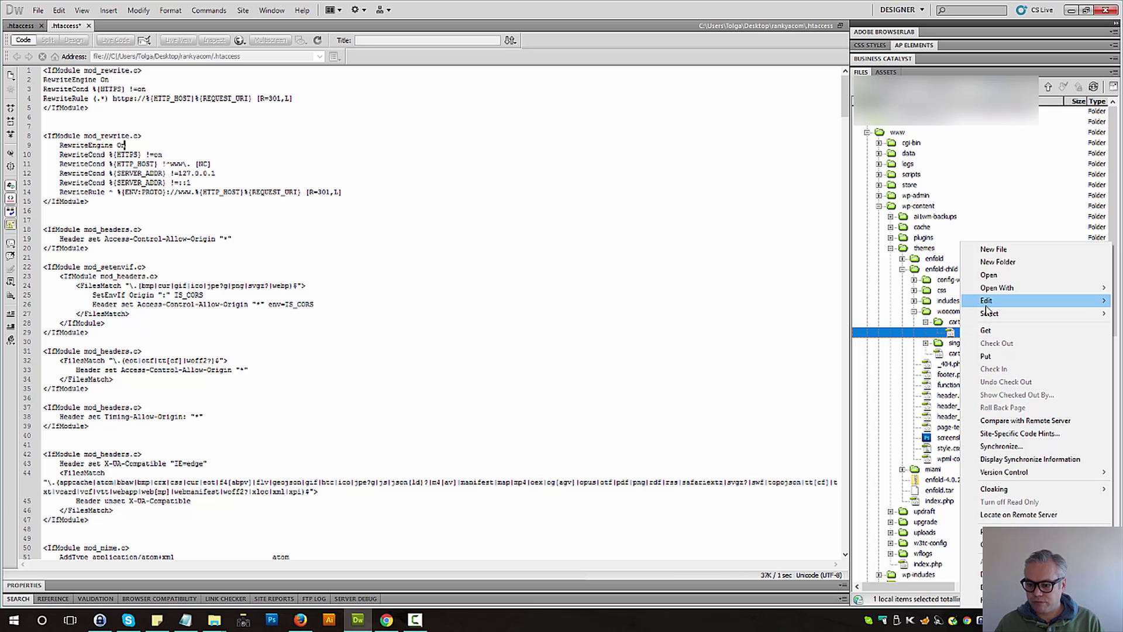
mouse_move(986, 300)
left_click(905, 313)
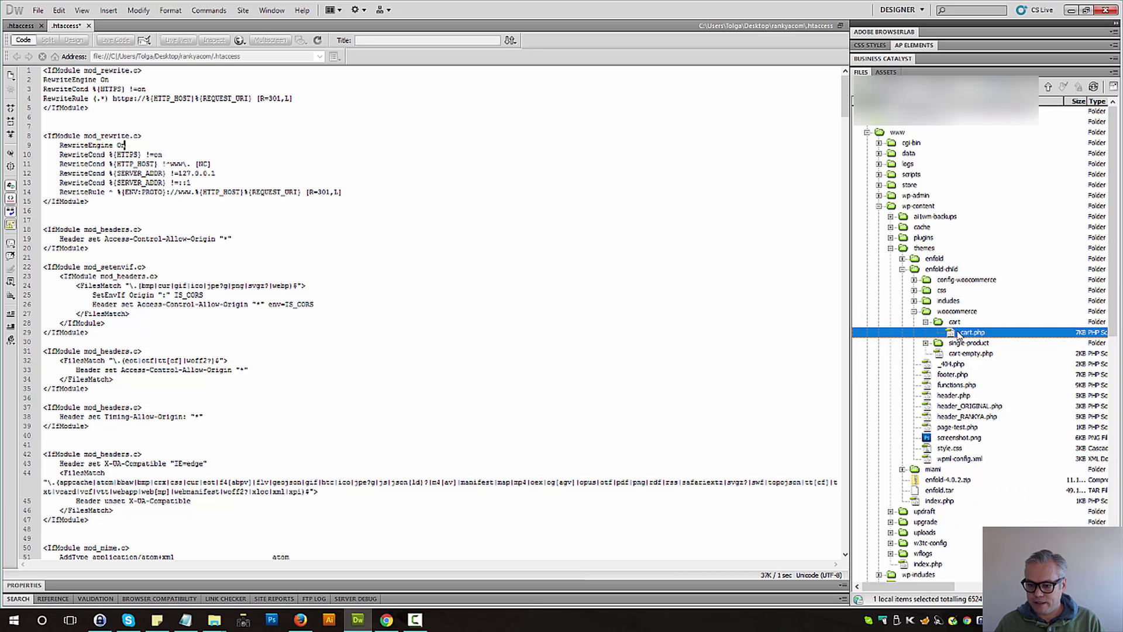
left_click(955, 322)
key("ctrl+v")
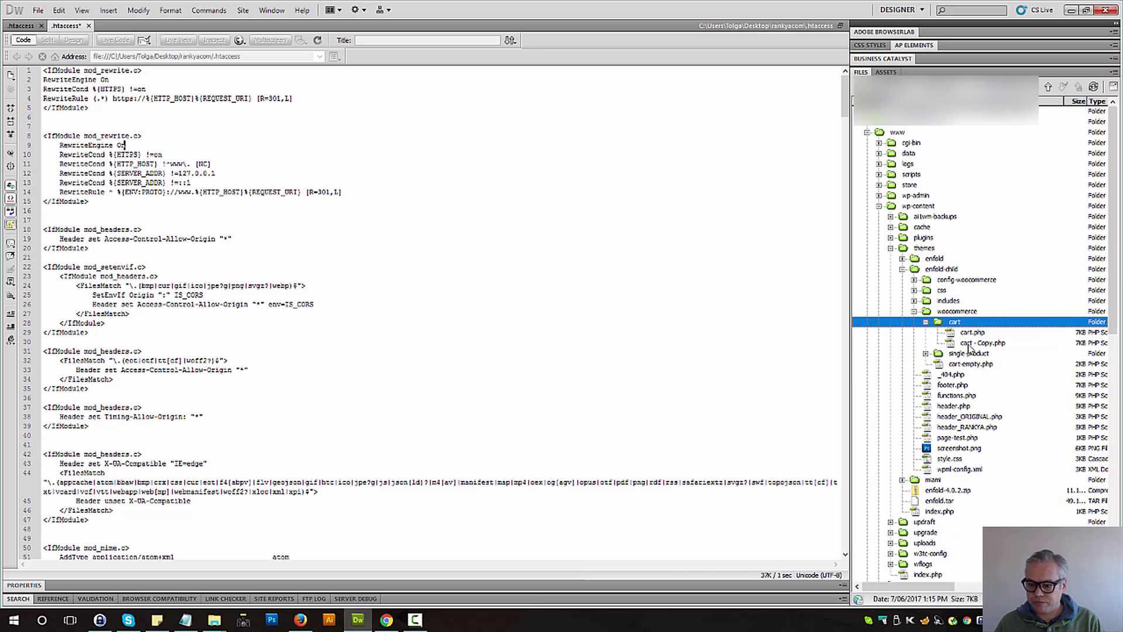
left_click(969, 344)
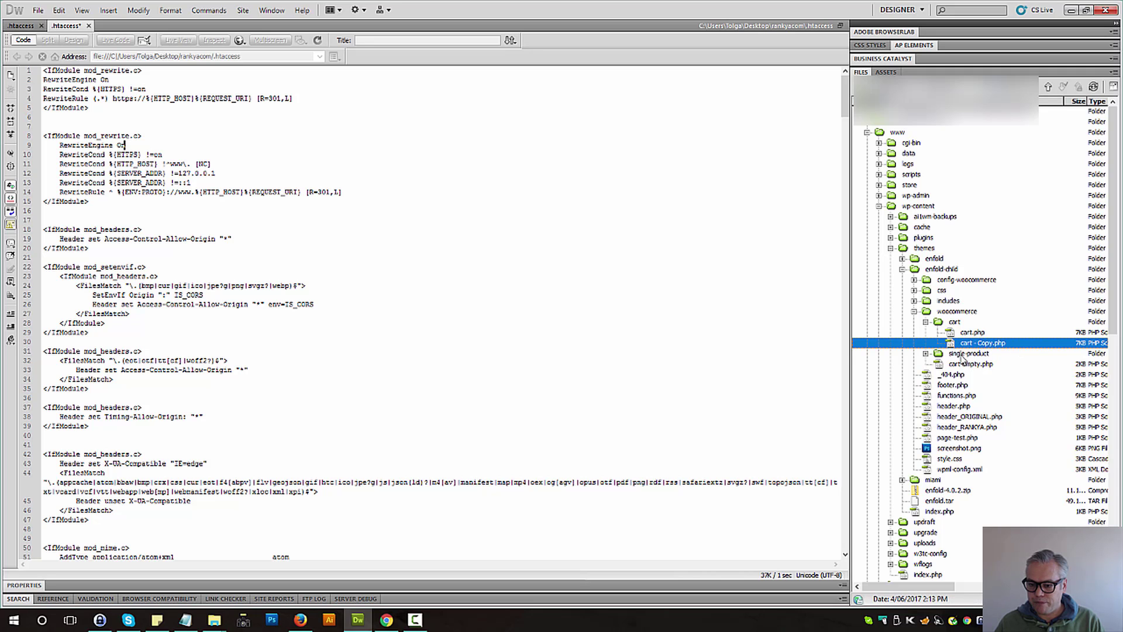
- Duplicate product-image.php and product-thumbnails.php in single-product as backups, then select both originals
double_click(962, 355)
left_click(971, 365)
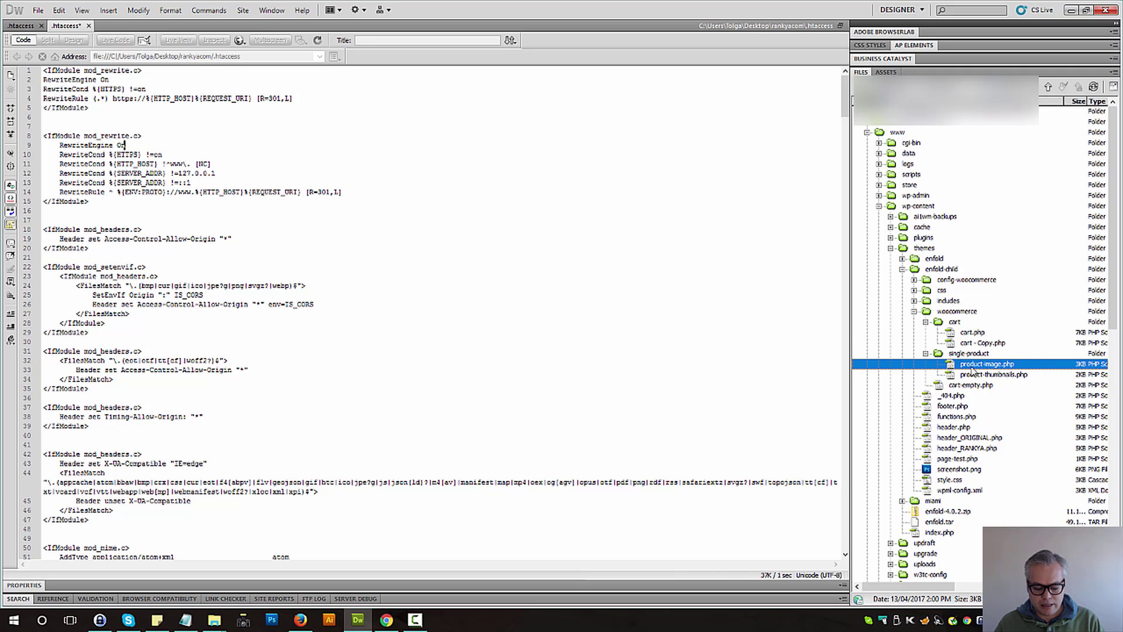
key("ctrl+d")
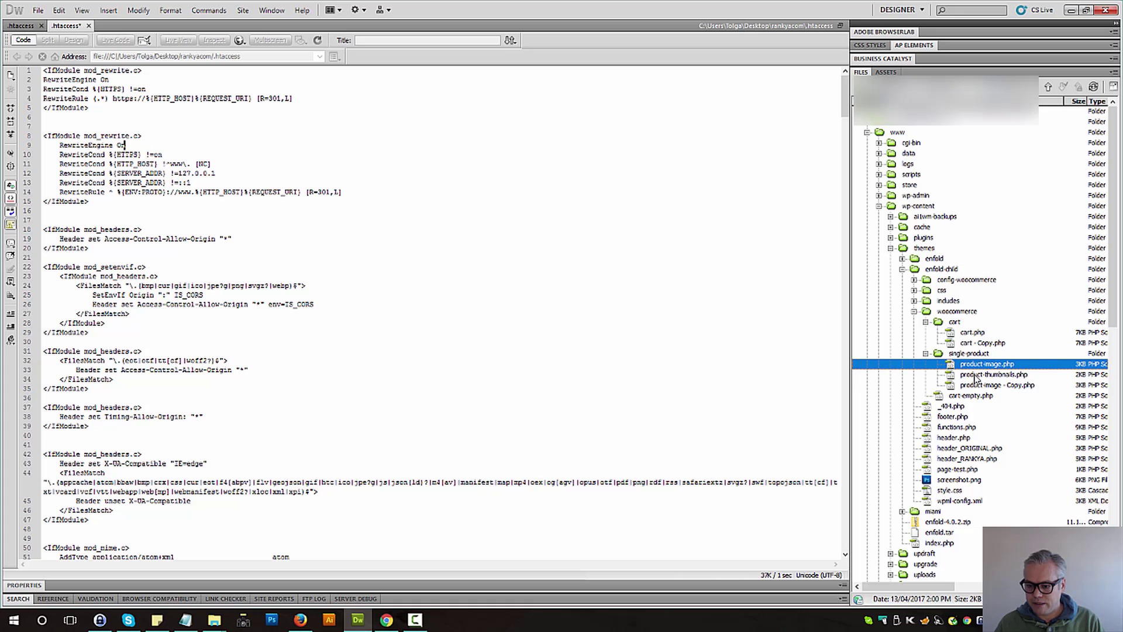
left_click(975, 376)
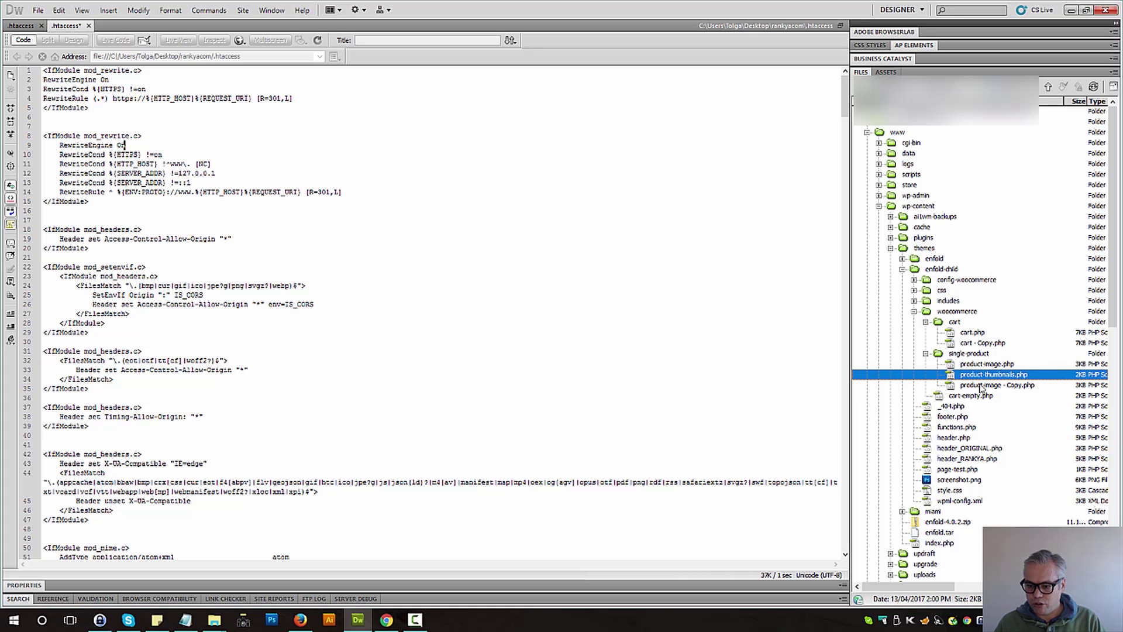
key("ctrl+d")
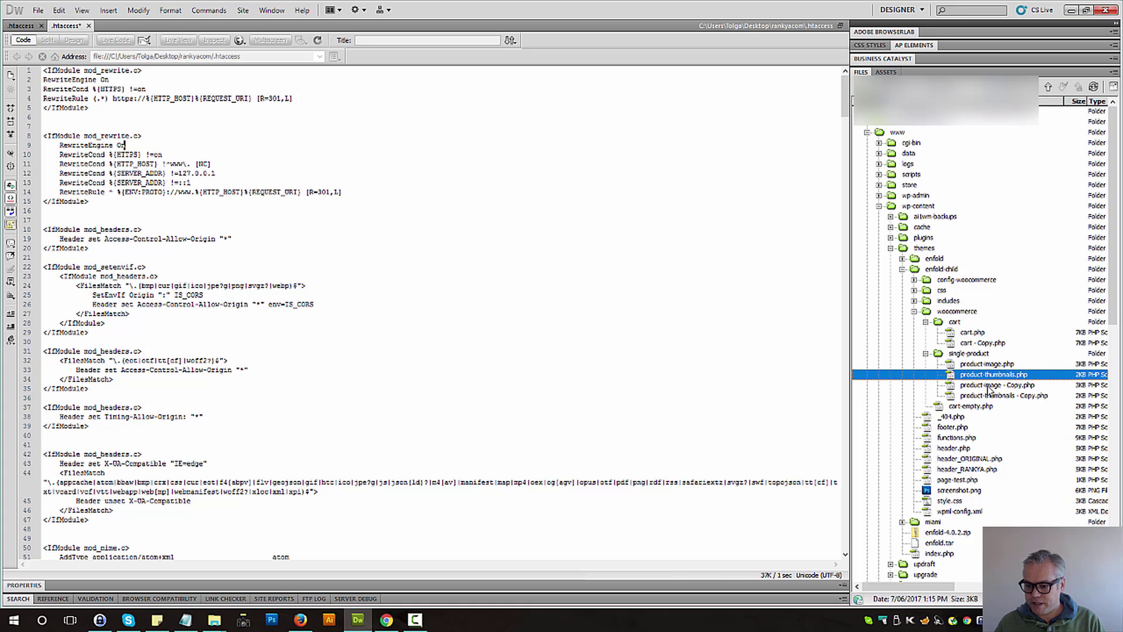
left_click(989, 386)
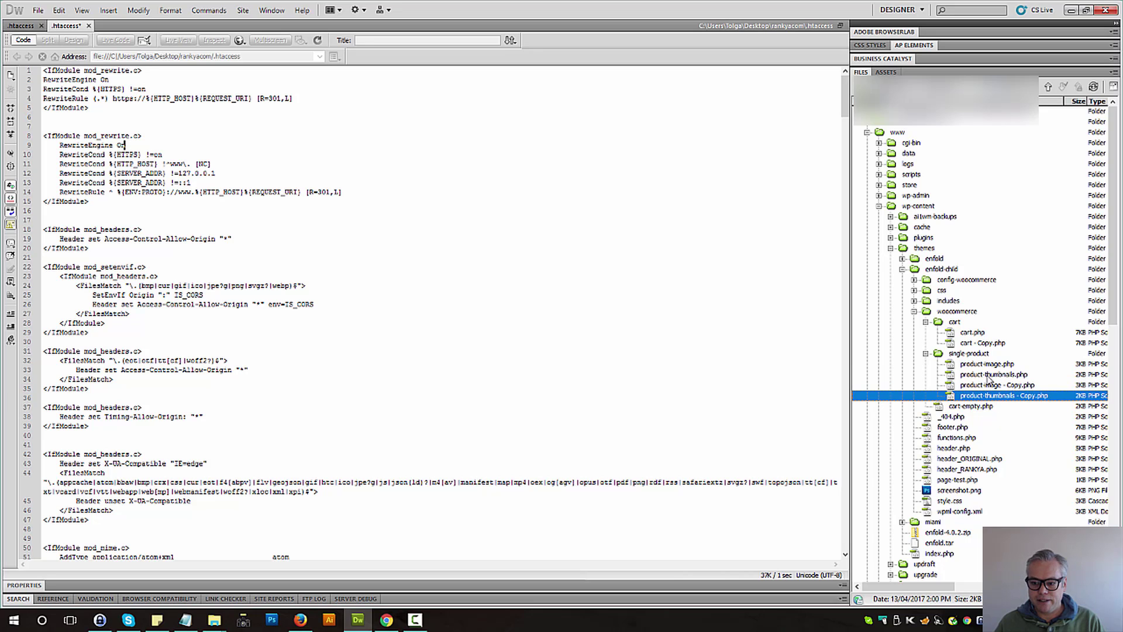
left_click(989, 376)
left_click(981, 365, "ctrl")
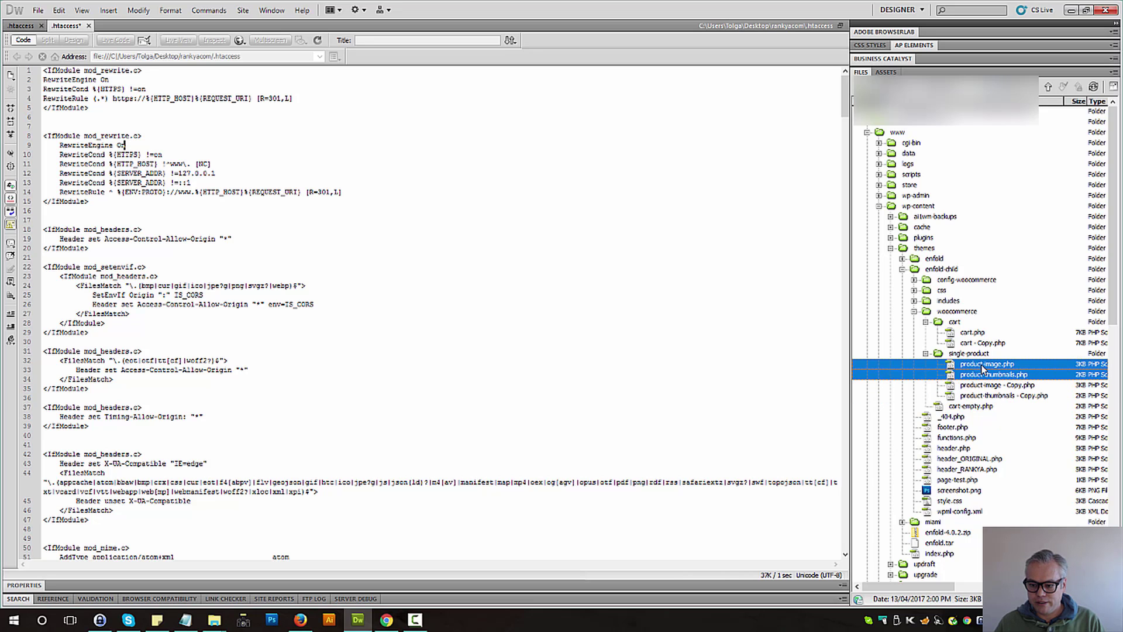
- Delete the original product-image.php and product-thumbnails.php from the single-product folder
right_click(975, 367)
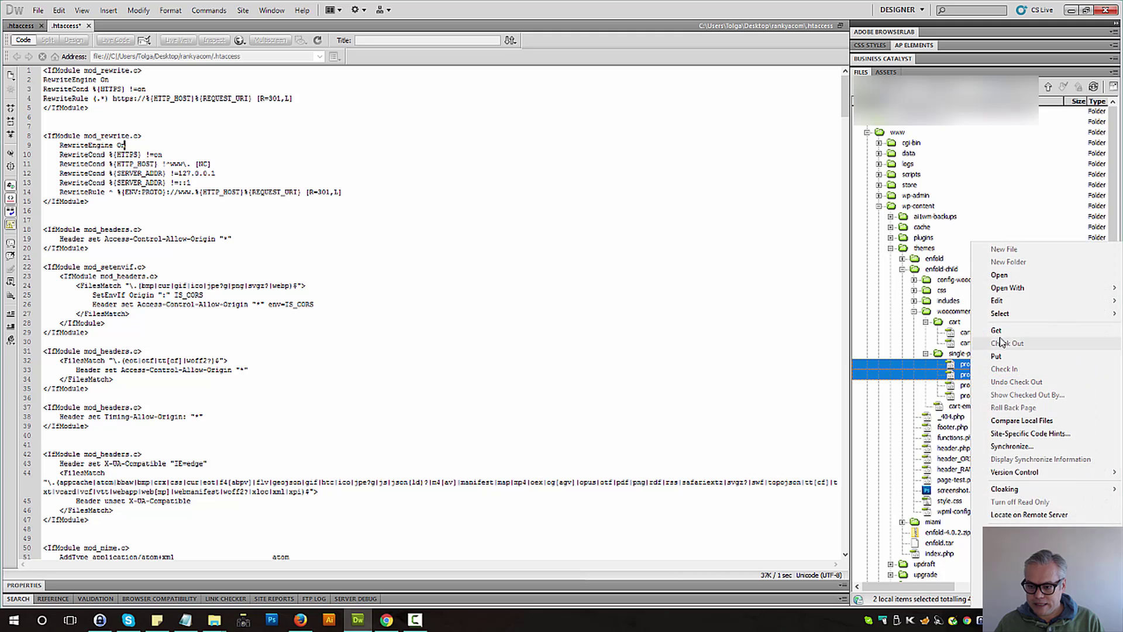
mouse_move(1000, 306)
left_click(899, 340)
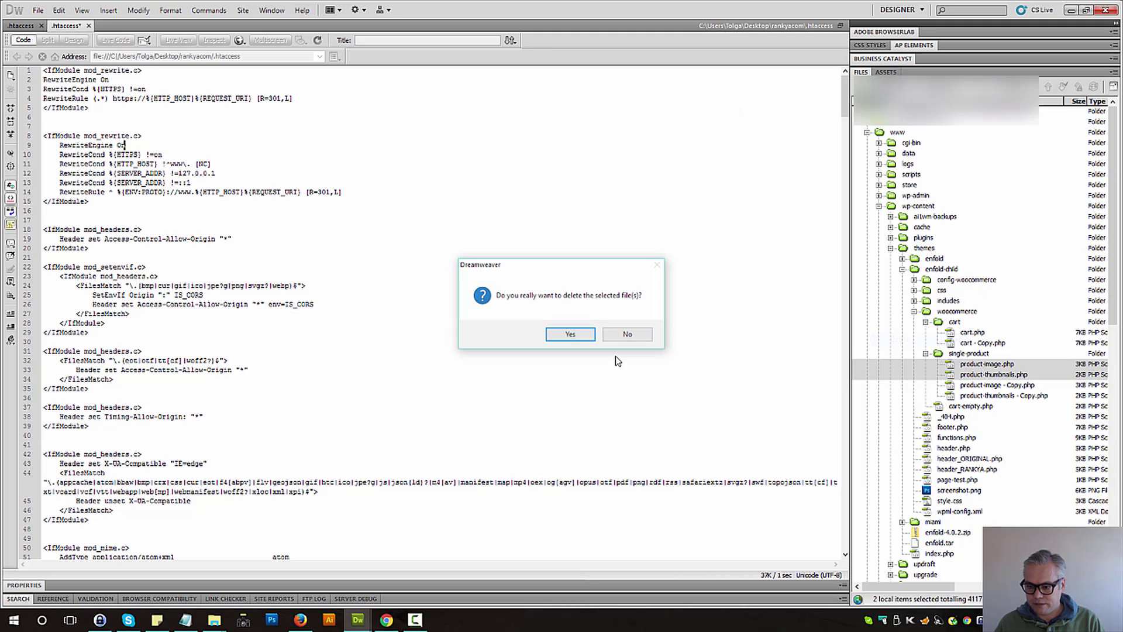
left_click(575, 338)
- Delete the original cart.php, keeping only cart - Copy.php
left_click(570, 334)
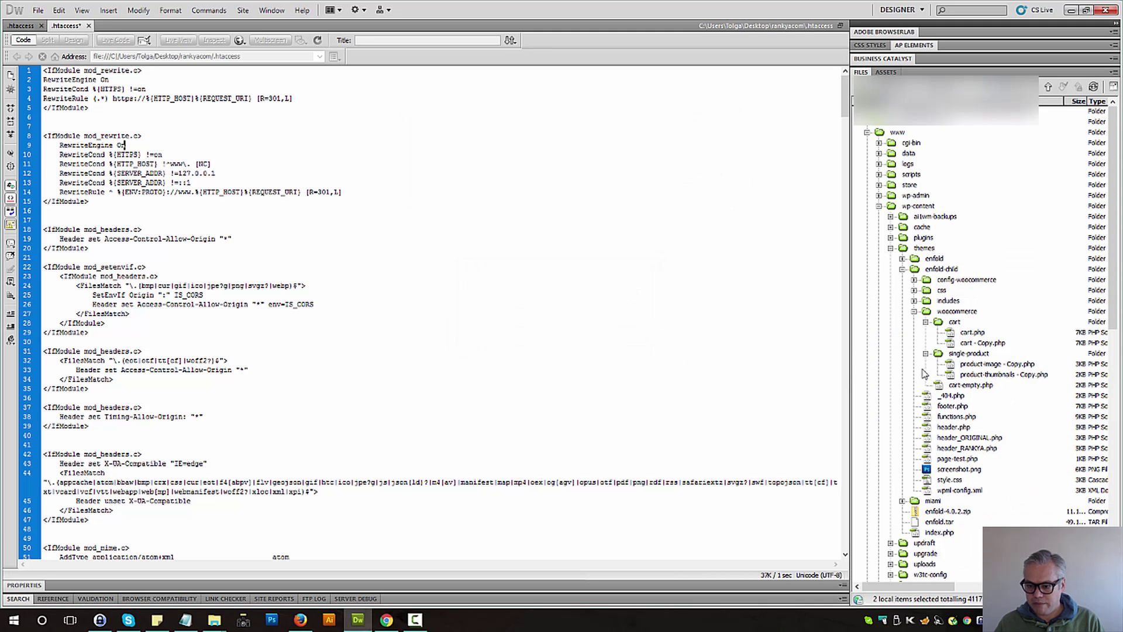
right_click(975, 331)
mouse_move(995, 300)
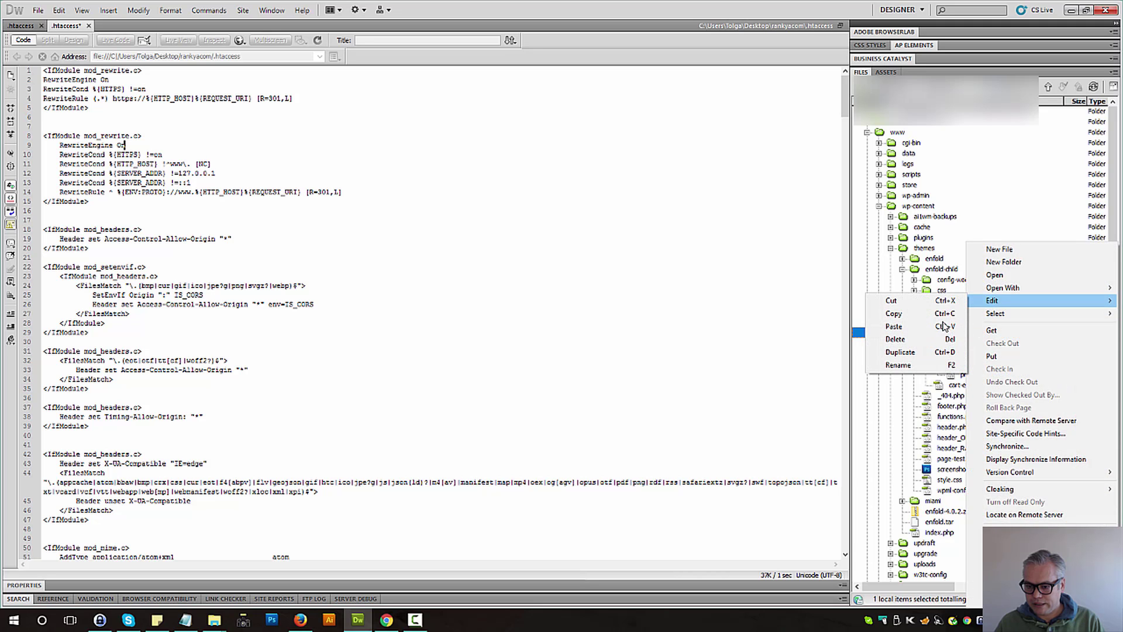
left_click(899, 344)
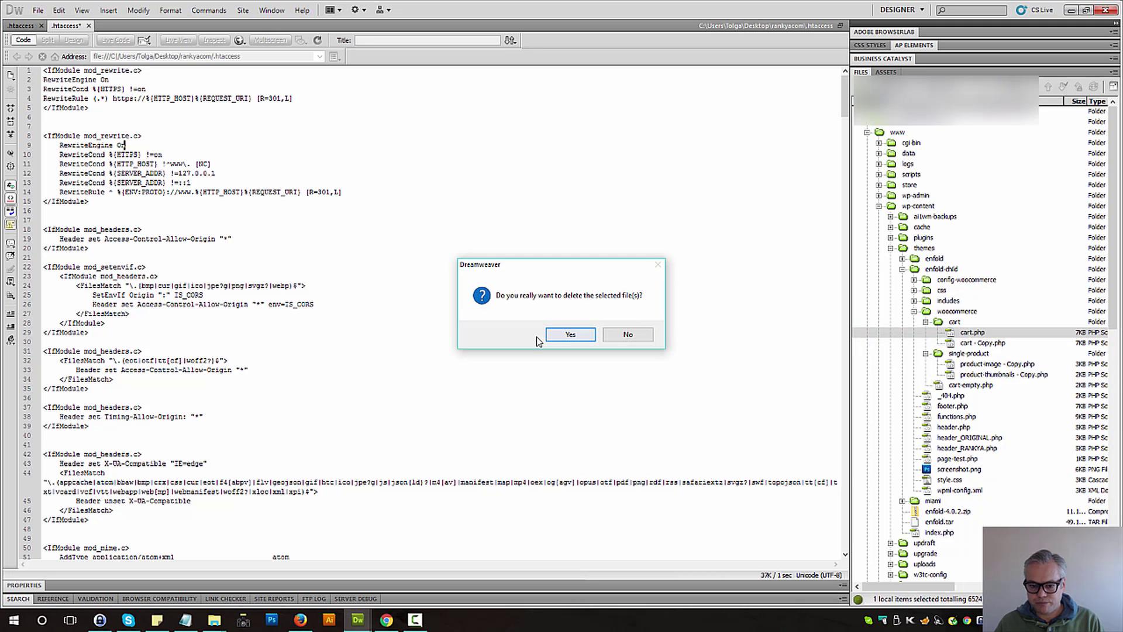
left_click(570, 334)
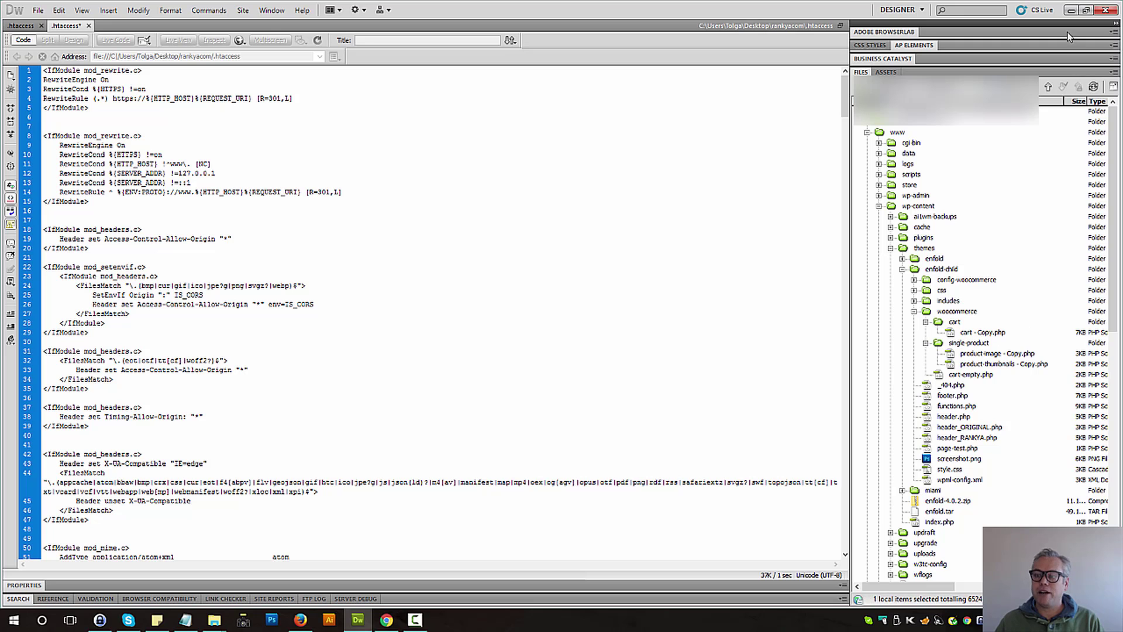
- In a new File Explorer window, open Downloads > SORT > woocommerce.3.0.8 > woocommerce > templates
left_click(1070, 11)
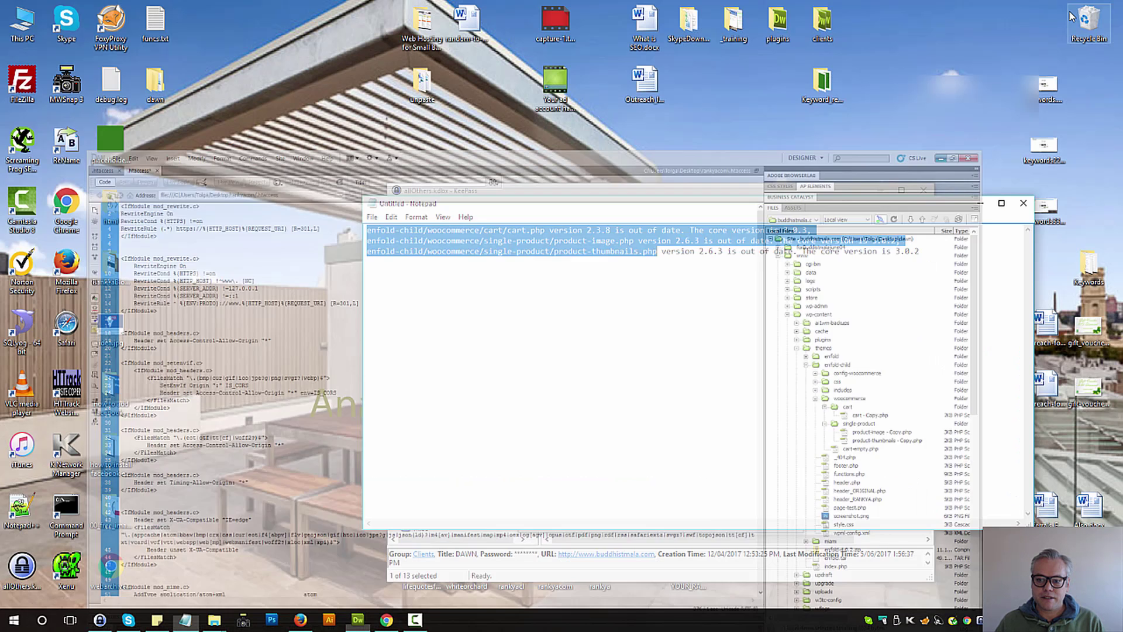
left_click(854, 326)
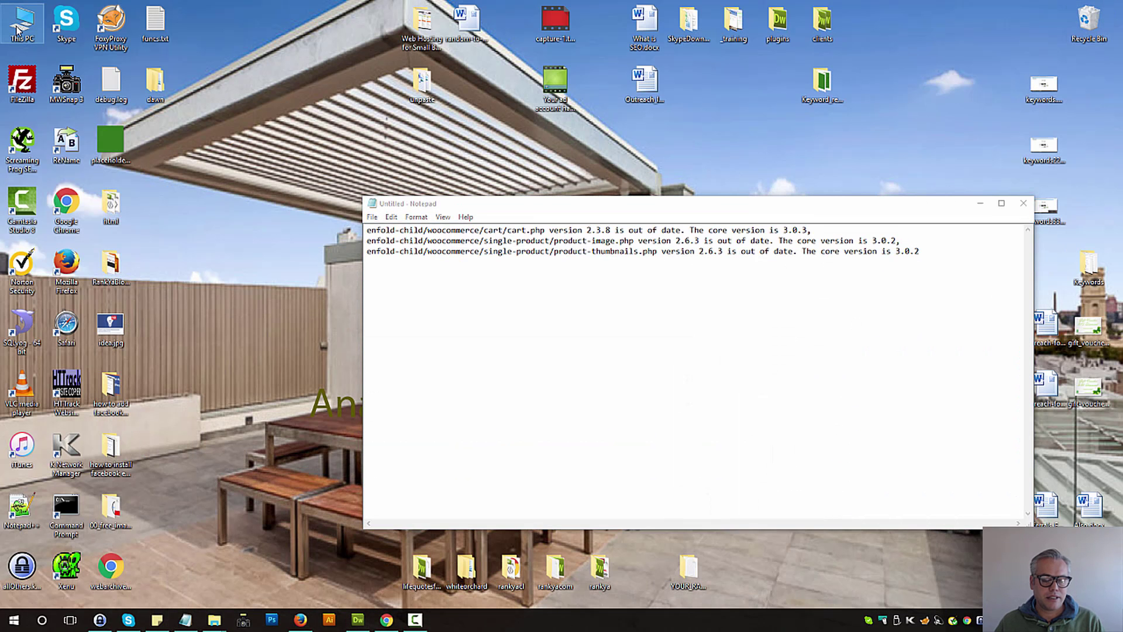
key("super+e")
double_click(829, 271)
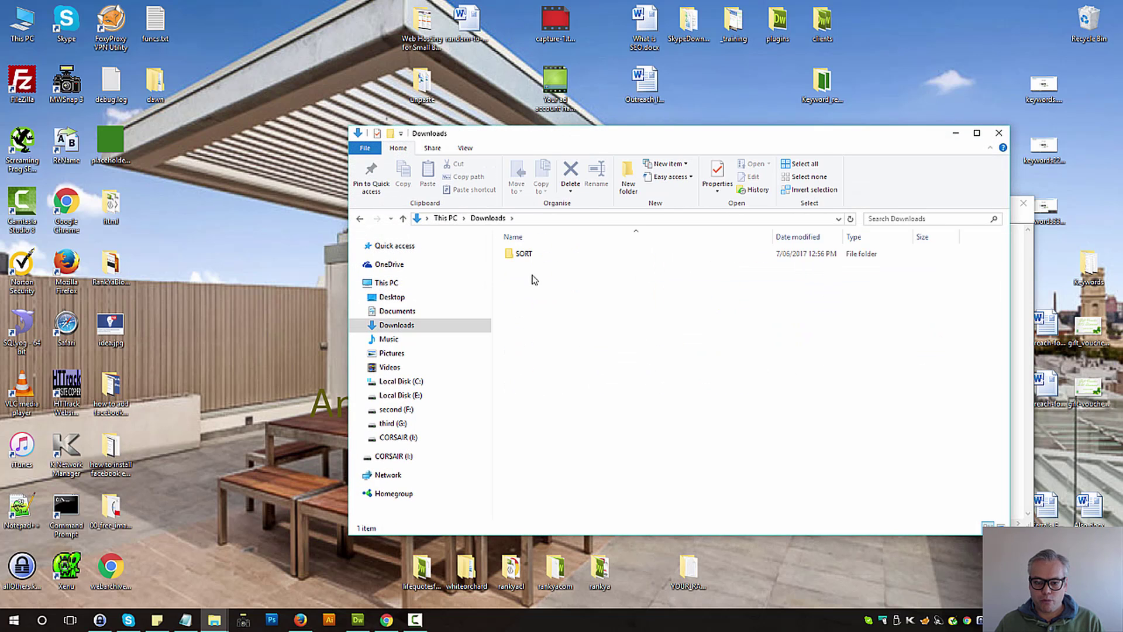
double_click(531, 255)
left_click(595, 270)
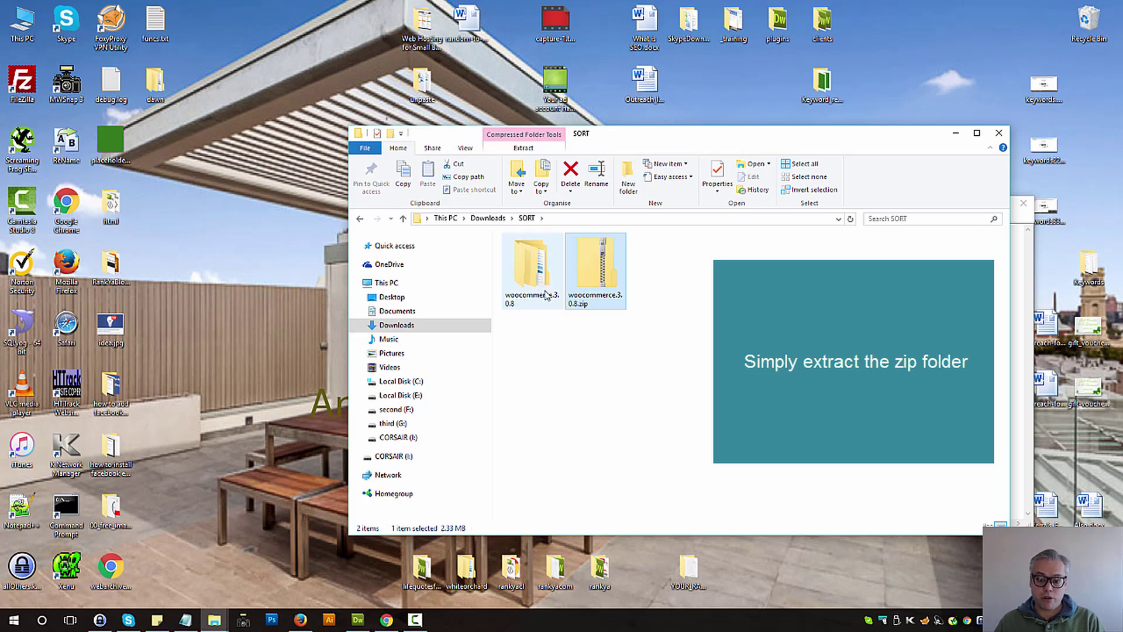
double_click(537, 275)
double_click(537, 255)
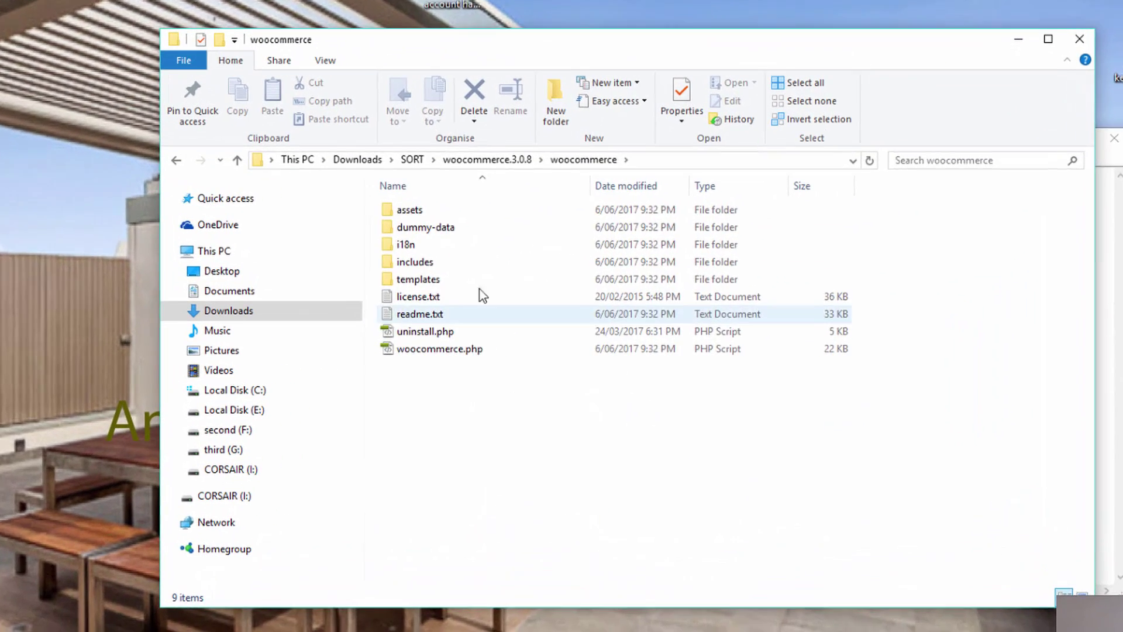
double_click(417, 279)
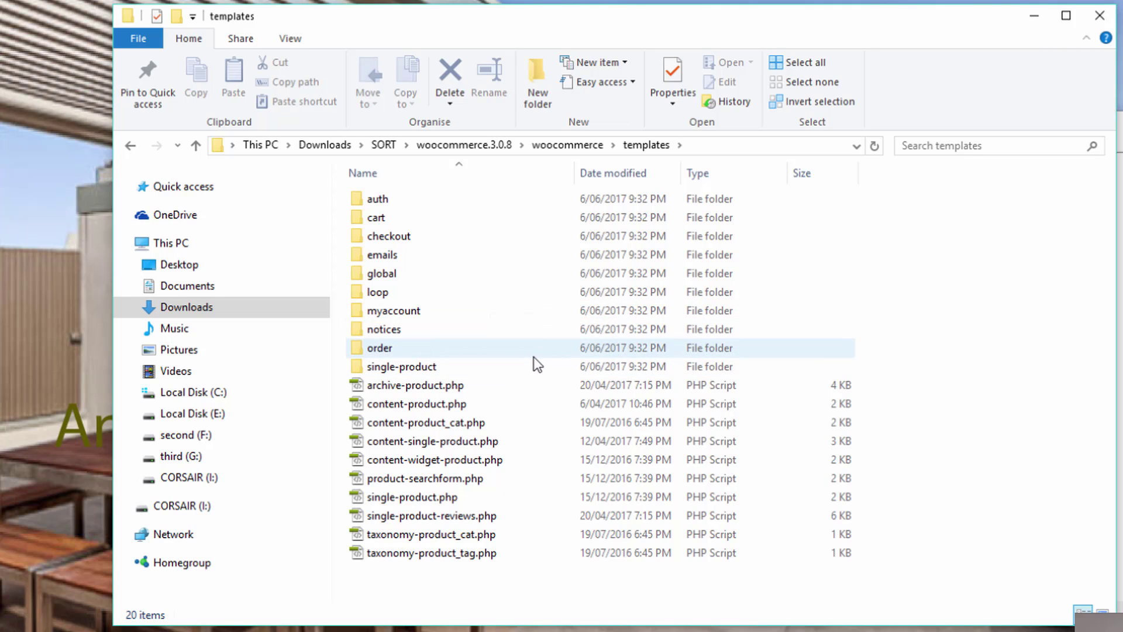
- Copy the 3.0.8 cart.php from the templates\cart folder
mouse_move(511, 366)
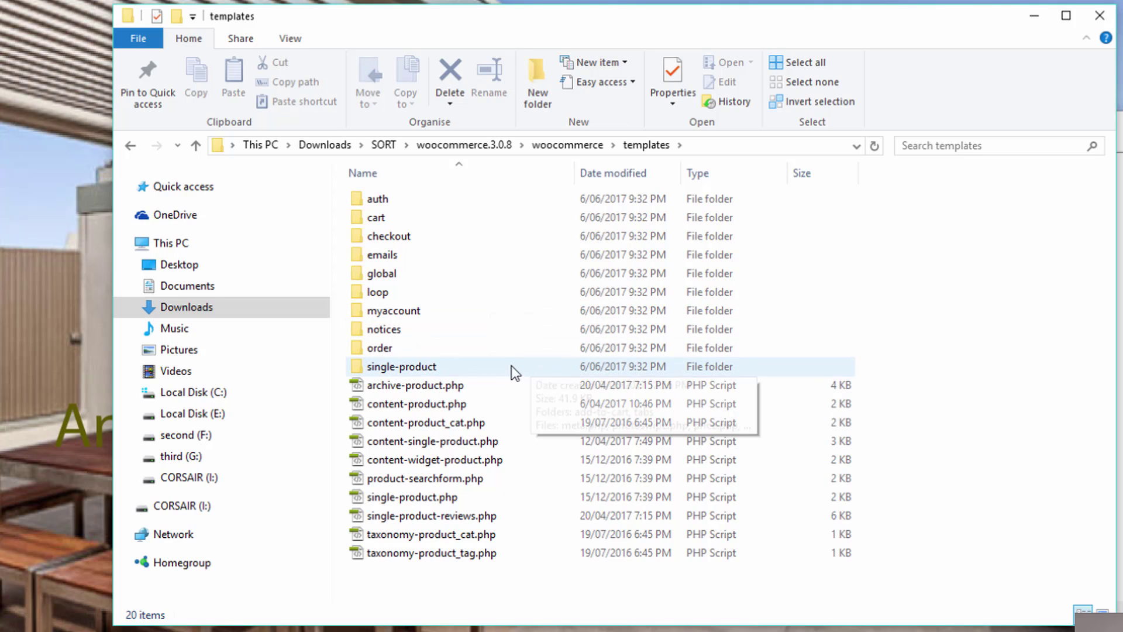
double_click(375, 217)
left_click(371, 205)
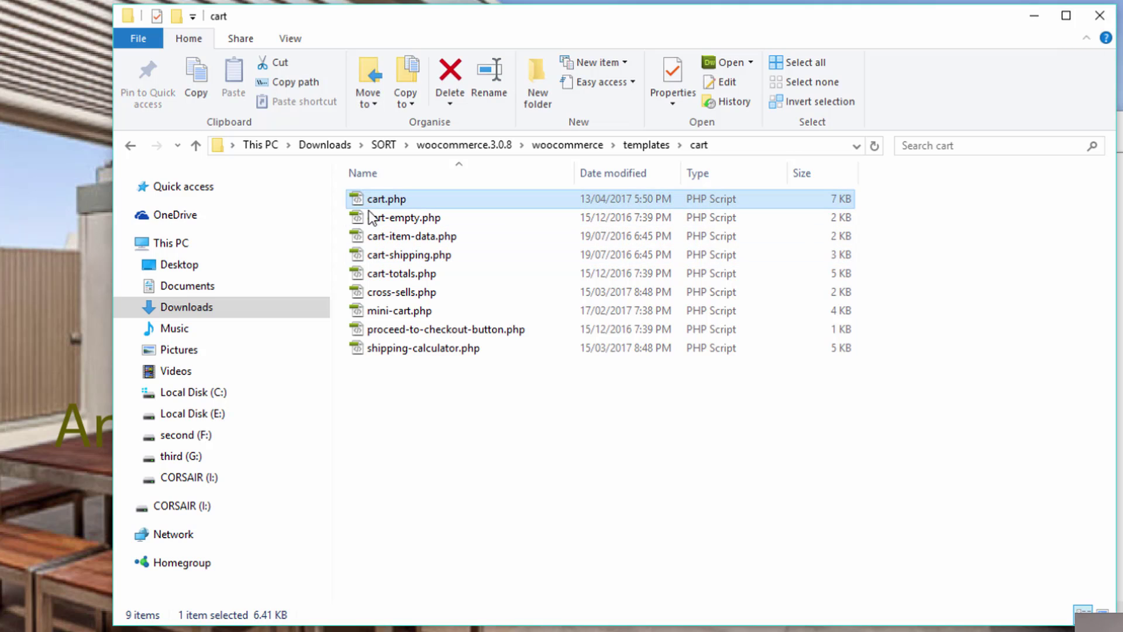
right_click(406, 198)
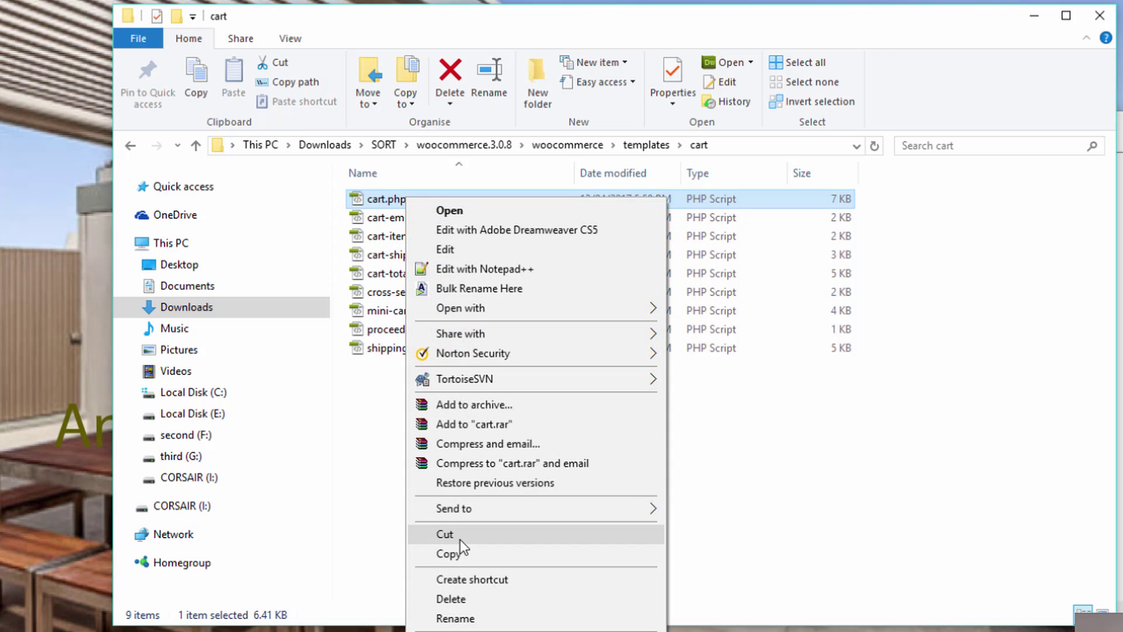
left_click(465, 553)
left_click(675, 474)
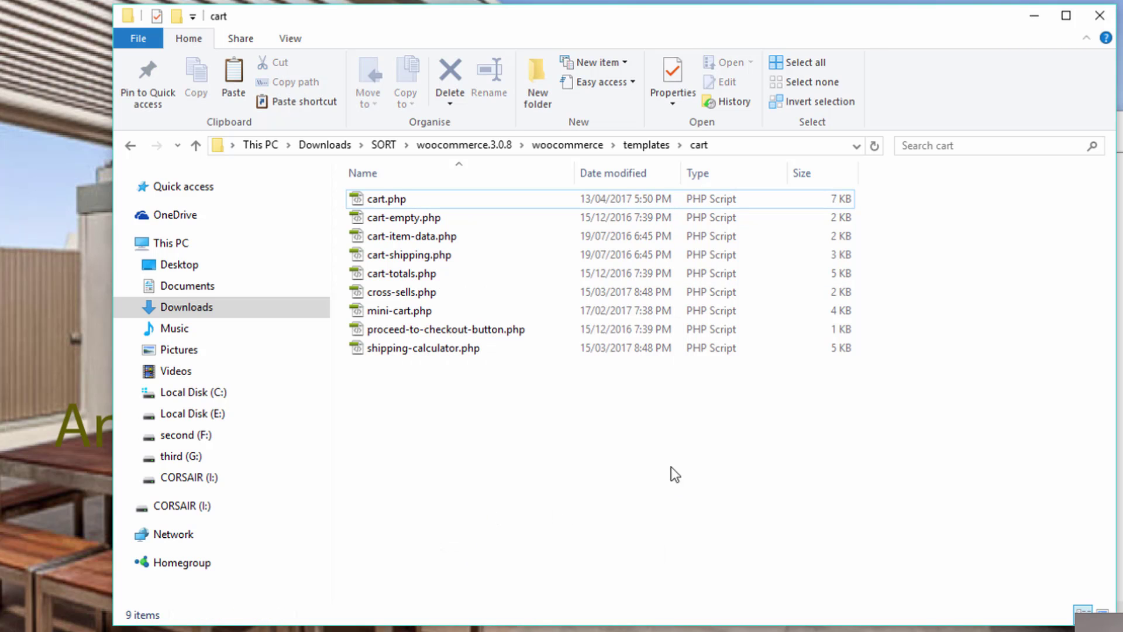
- Paste it into wp-content\themes\enfold-child\woocommerce\cart beside cart - Copy.php
left_click(411, 350)
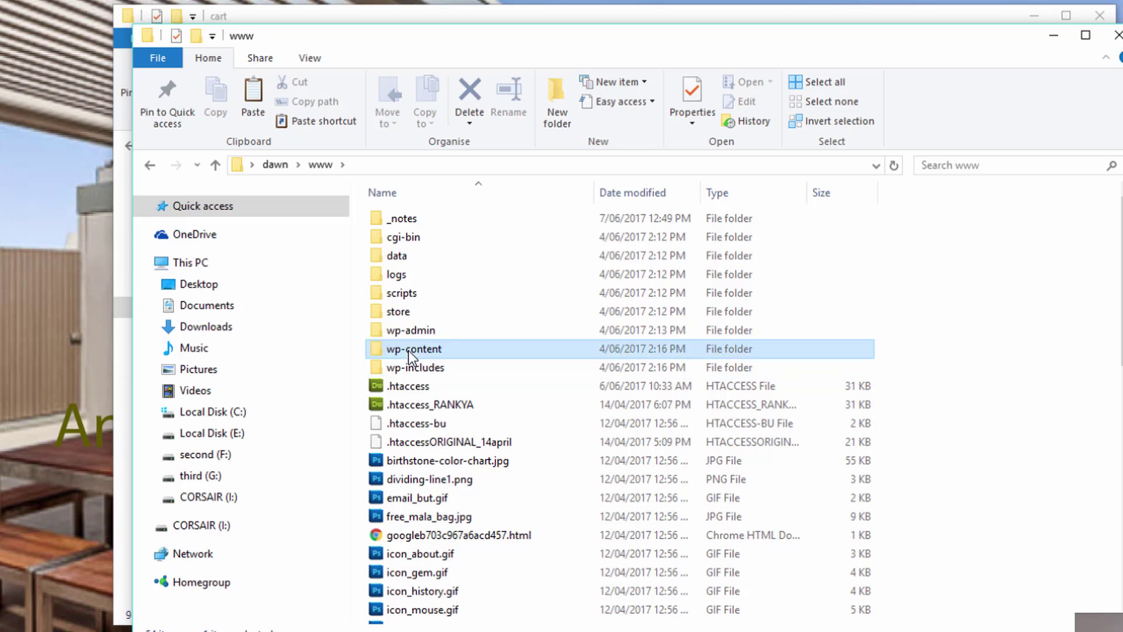
double_click(412, 350)
double_click(430, 272)
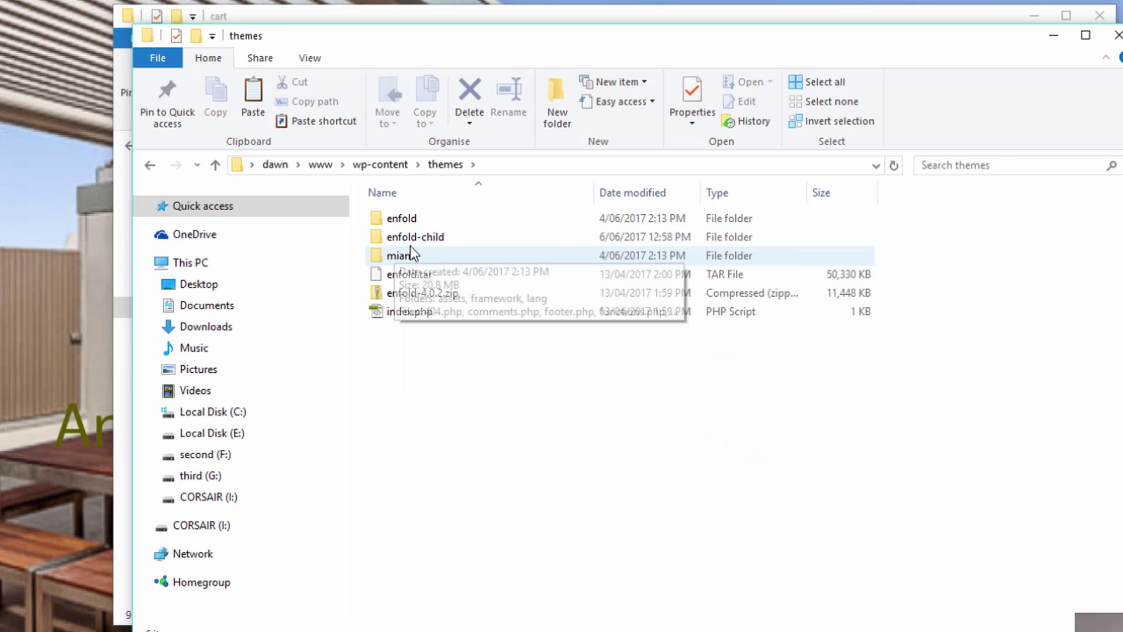
double_click(408, 237)
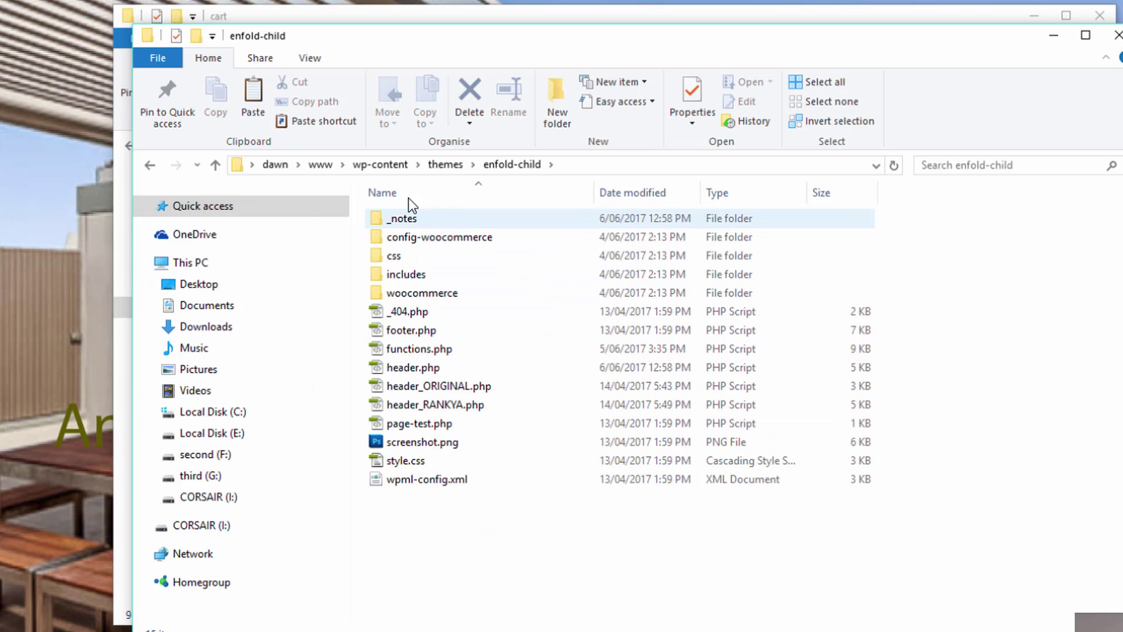
double_click(425, 294)
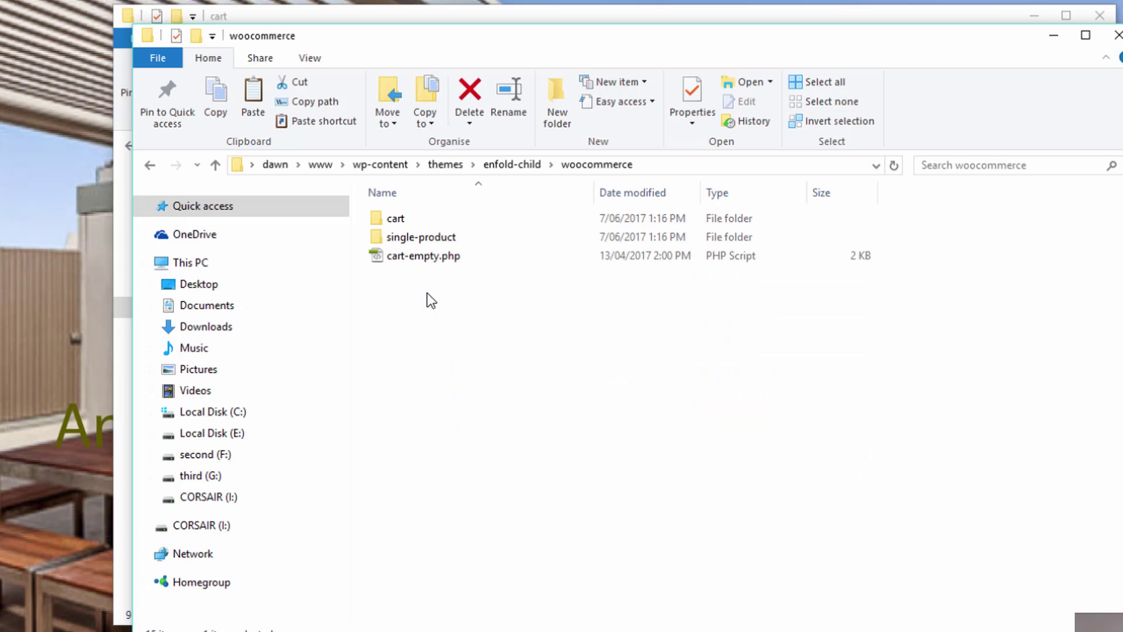
double_click(396, 218)
right_click(492, 317)
left_click(543, 465)
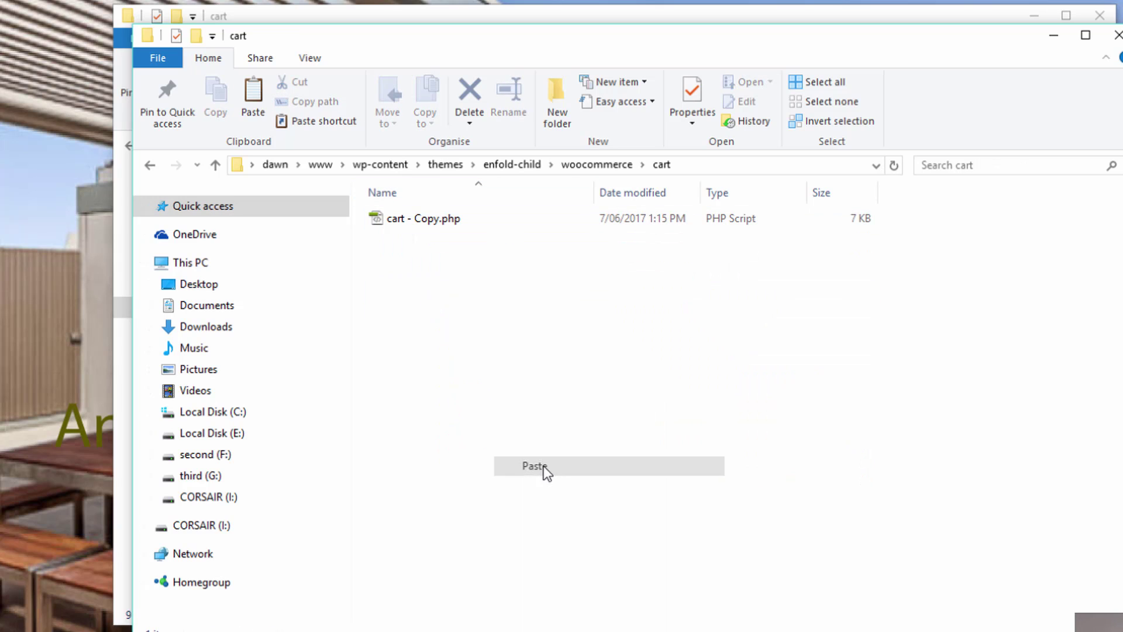
left_click(415, 233)
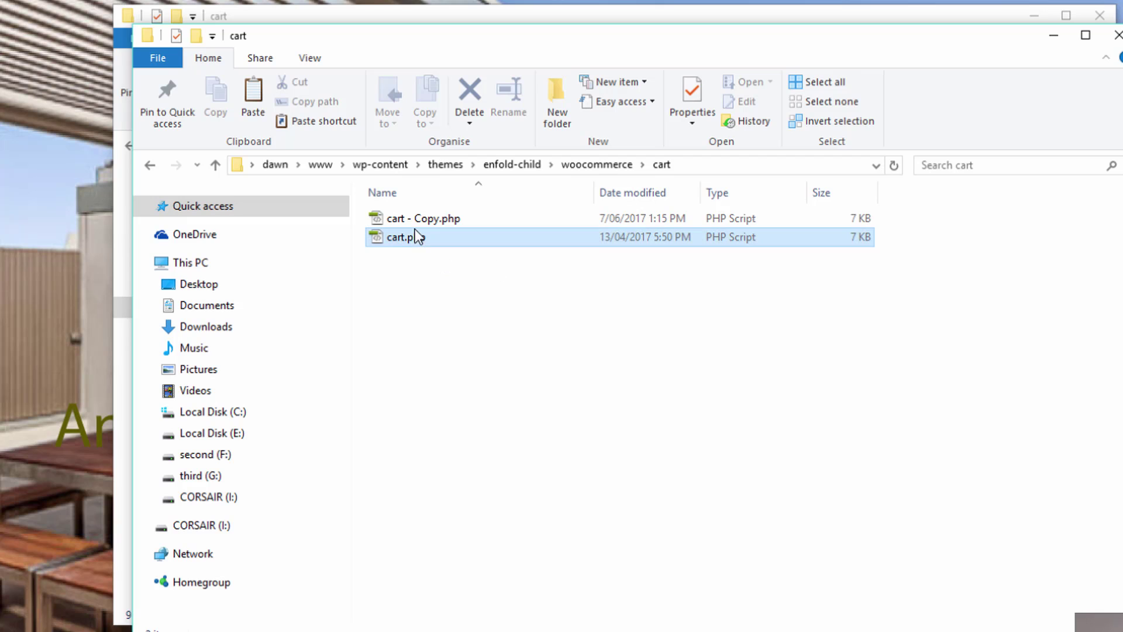
left_click_drag(937, 46, 710, 39)
left_click(946, 350)
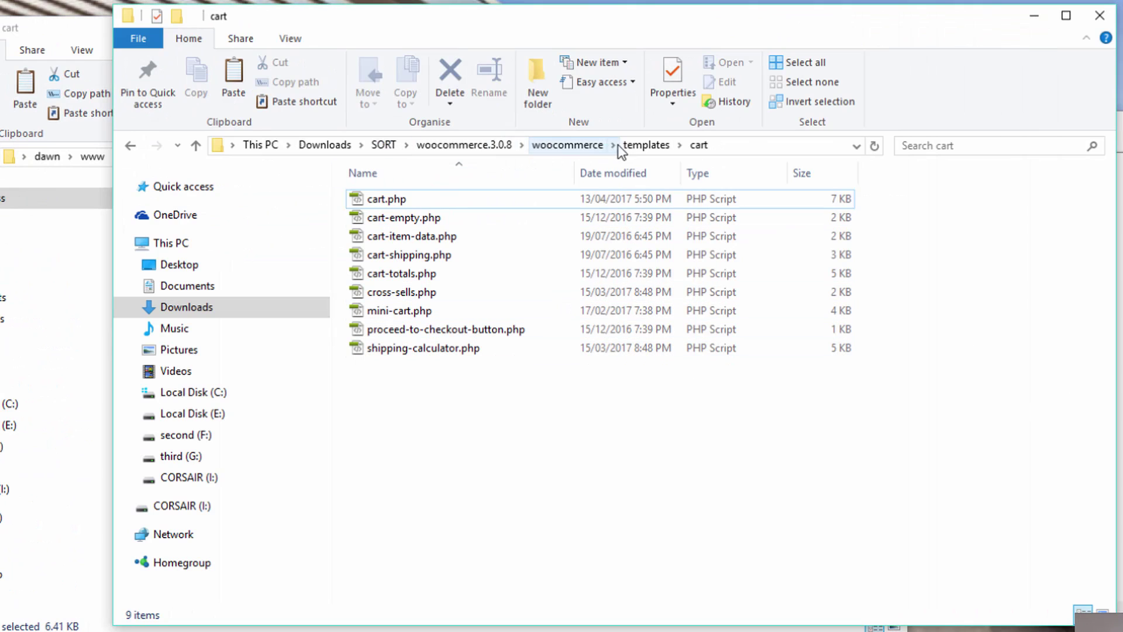
- Copy the 3.0.8 product-image.php and product-thumbnails.php from templates\single-product
left_click(643, 145)
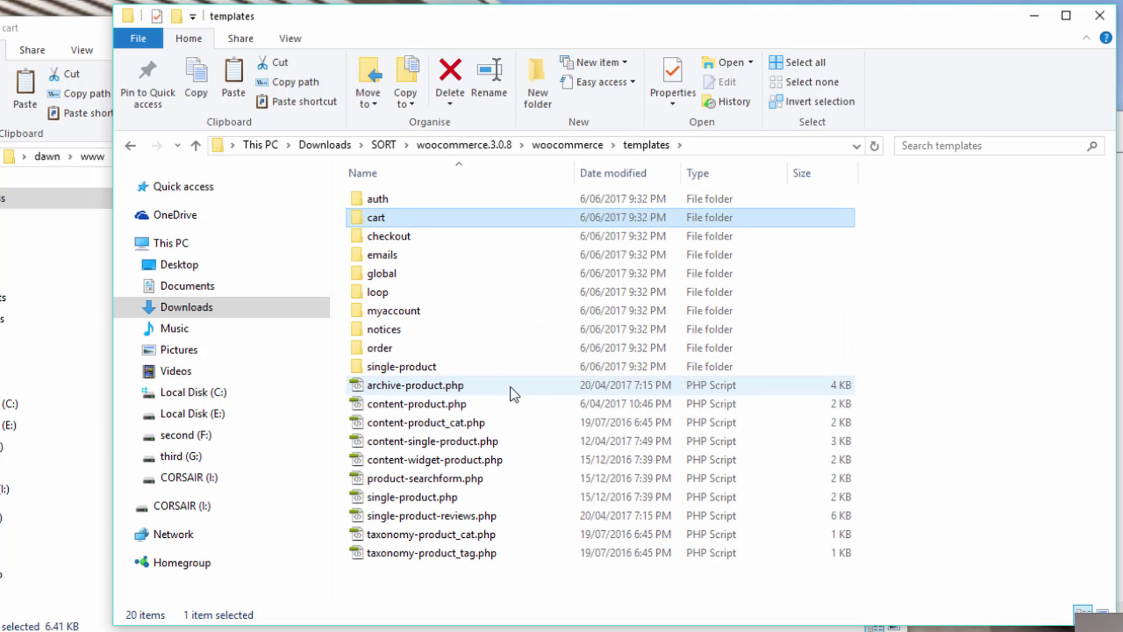
double_click(430, 366)
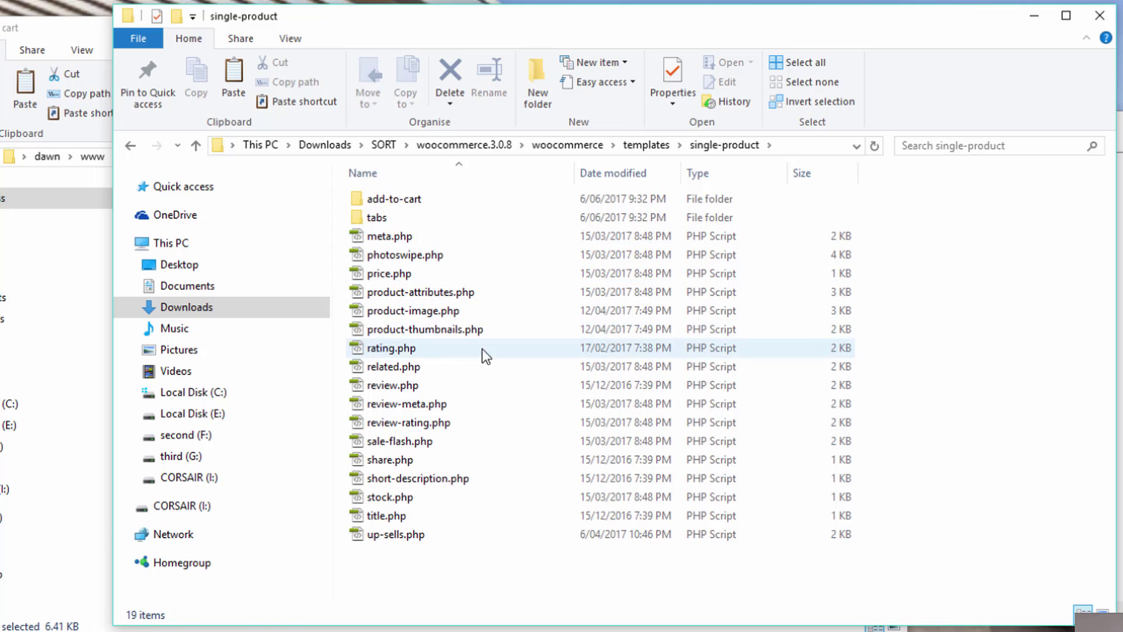
left_click(417, 311)
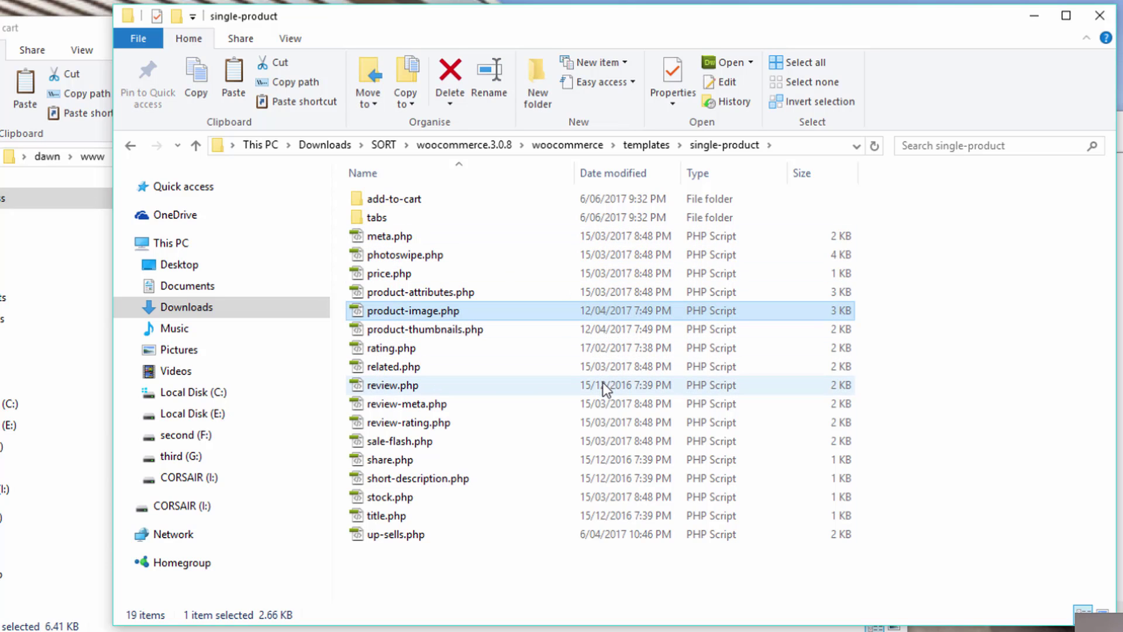
left_click(431, 329, "ctrl")
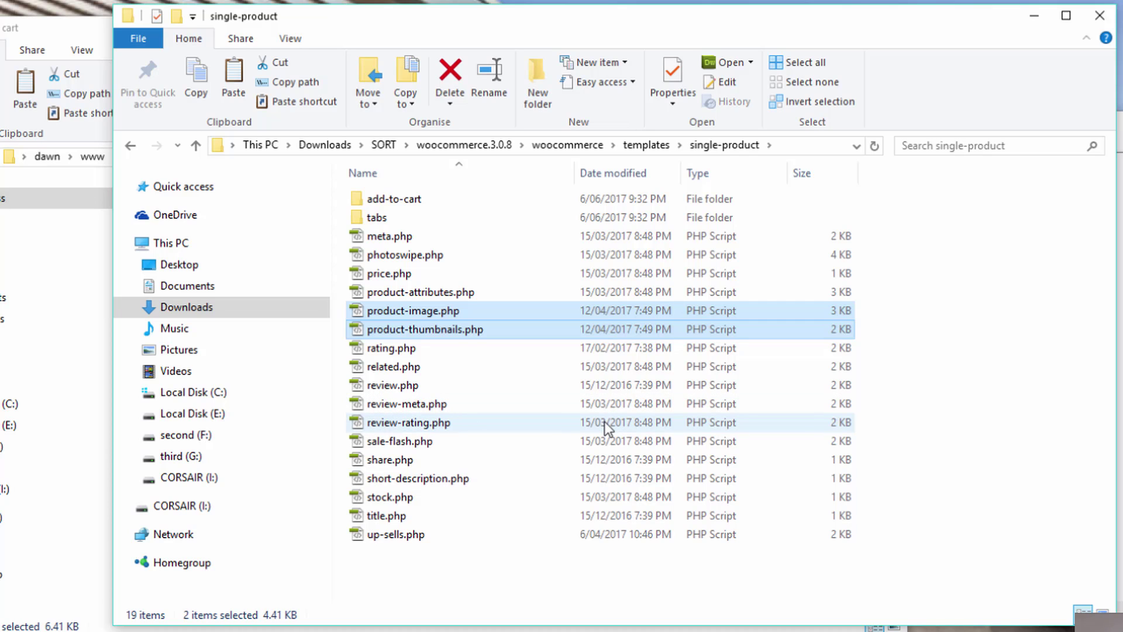
right_click(448, 323)
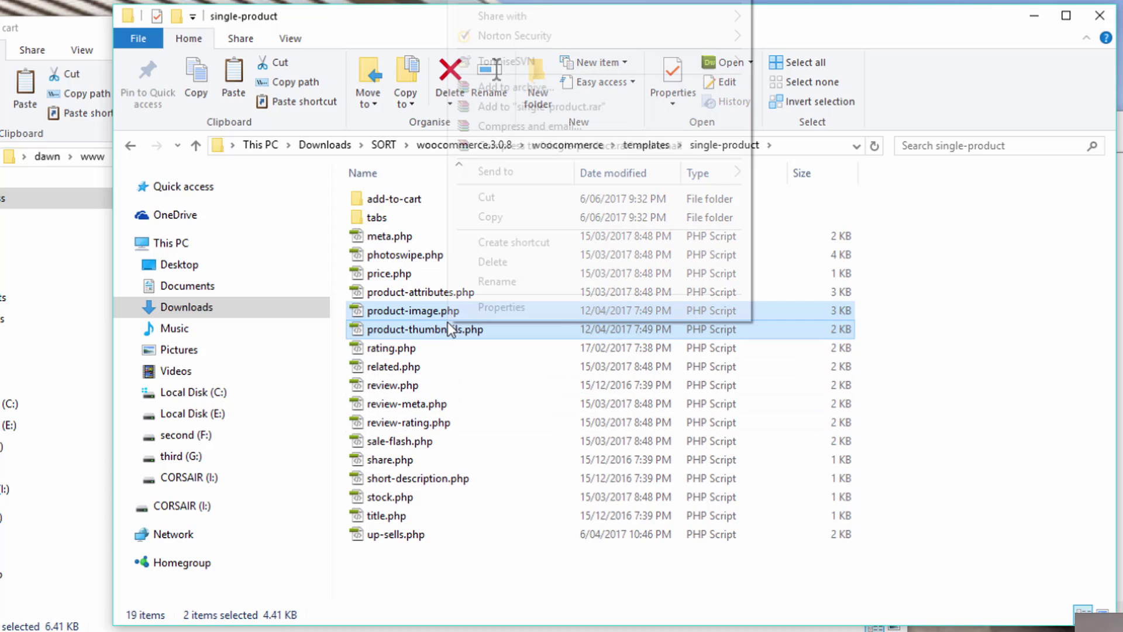
left_click(514, 221)
- Paste both files into the child theme's woocommerce\single-product folder beside their backups
left_click(1034, 16)
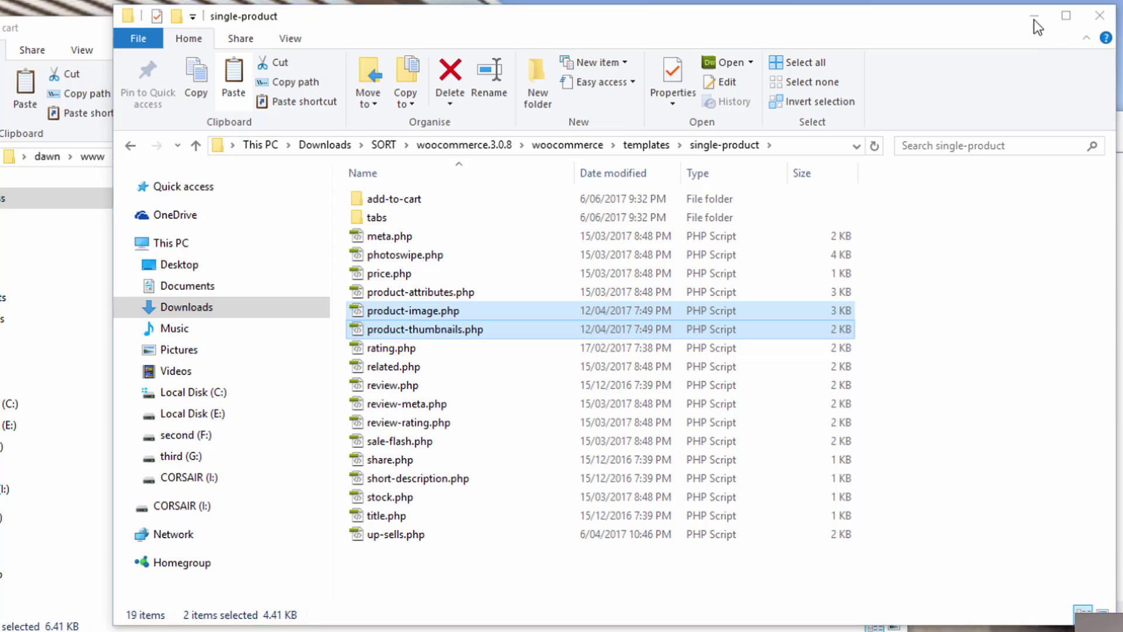
left_click(362, 157)
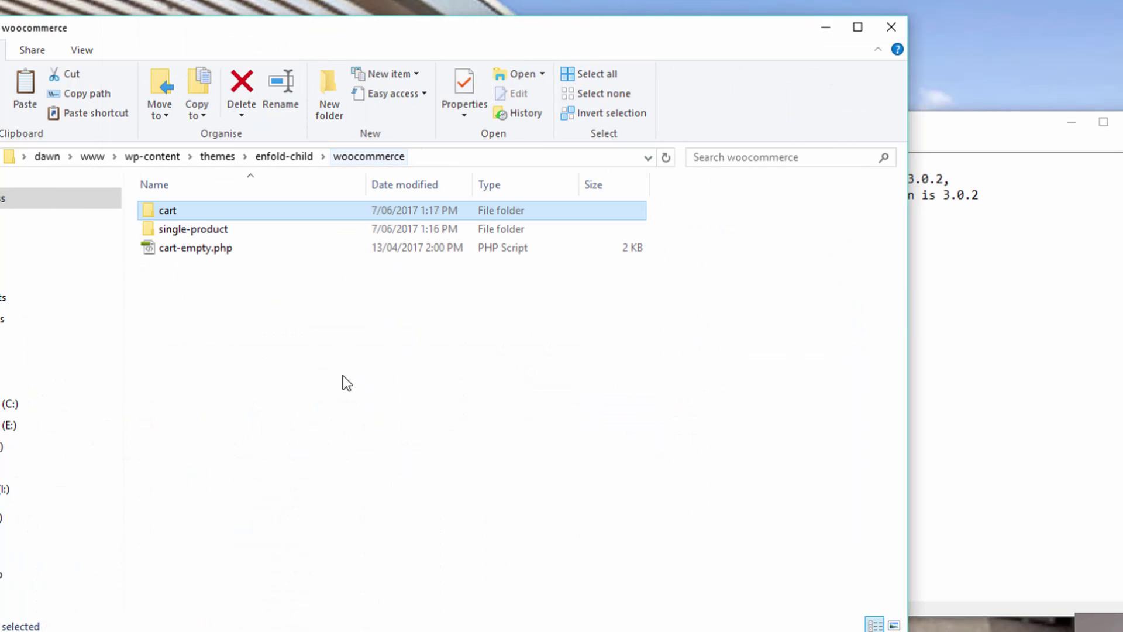
double_click(190, 231)
right_click(265, 297)
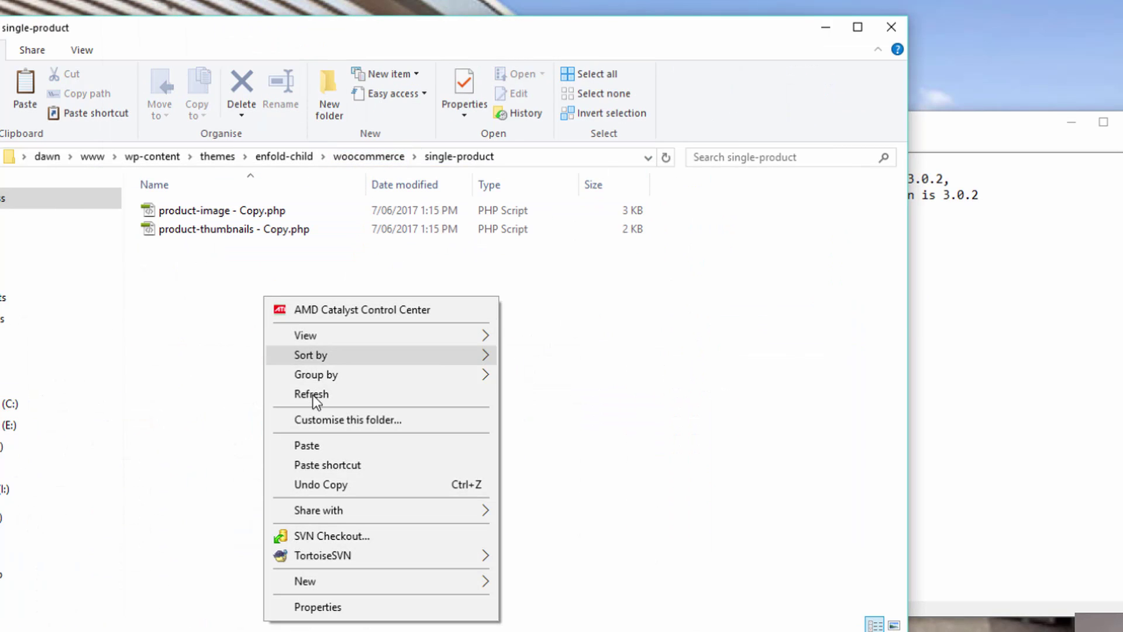
left_click(318, 443)
left_click(296, 412)
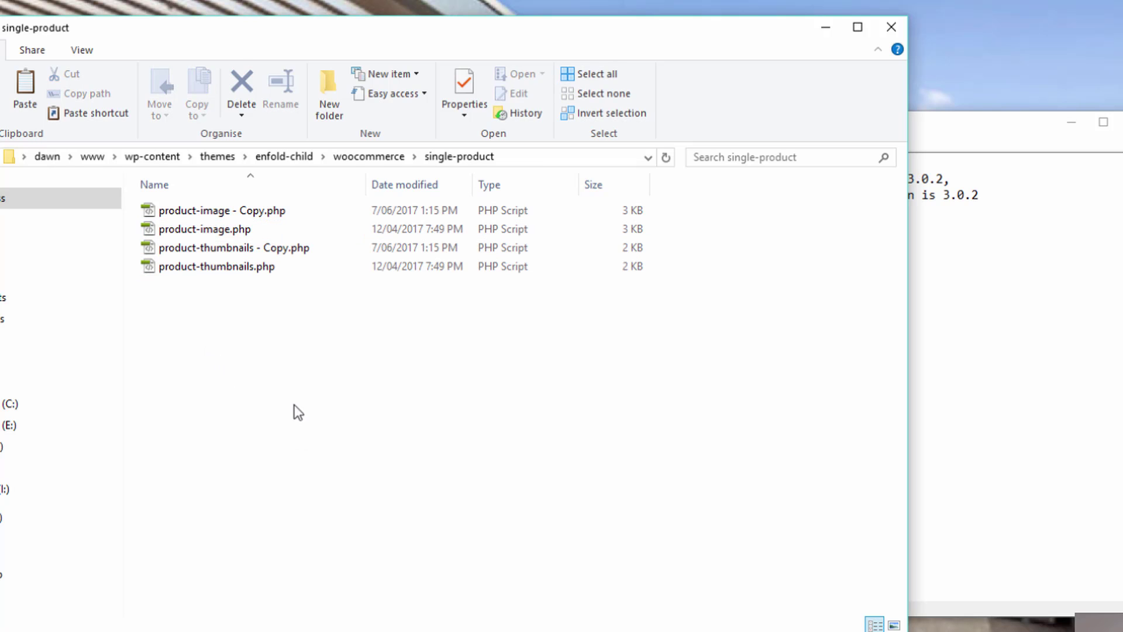
left_click(228, 230)
left_click(233, 270)
left_click(307, 409)
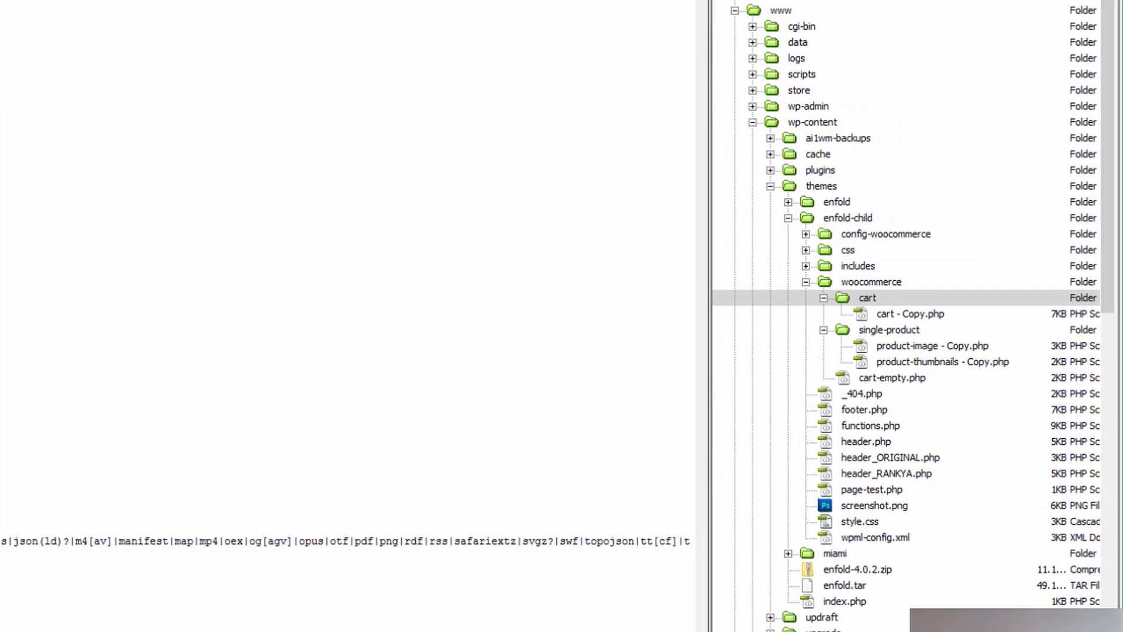
- Put cart.php to the remote server and dismiss the missing-sync-information warning
left_click(877, 329)
right_click(877, 329)
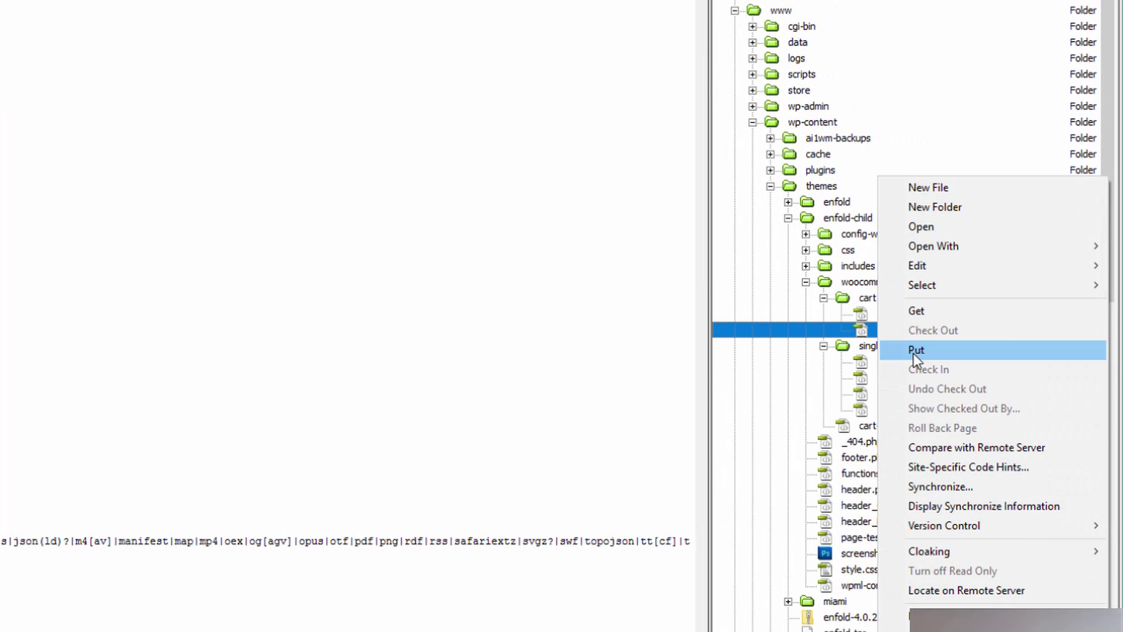
left_click(915, 350)
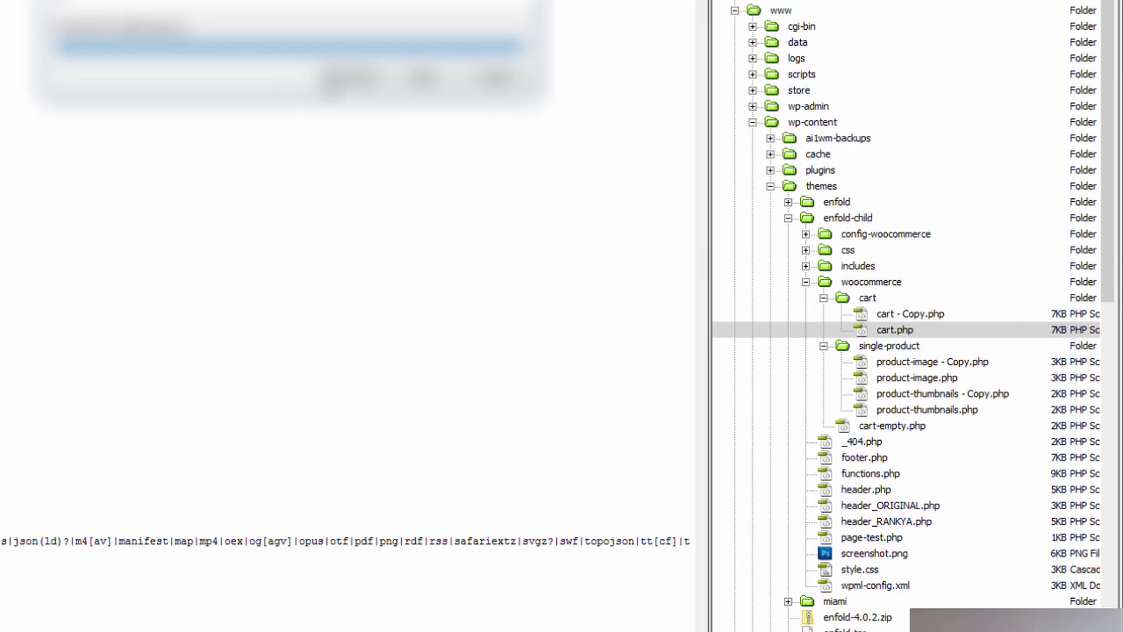
left_click(901, 380)
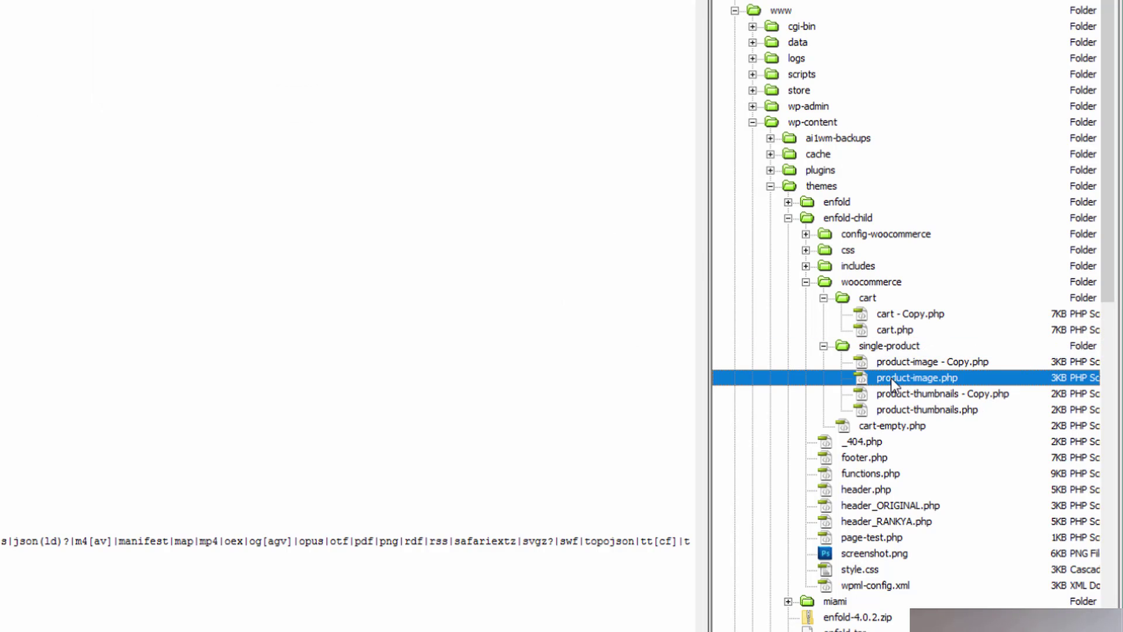
left_click(260, 309)
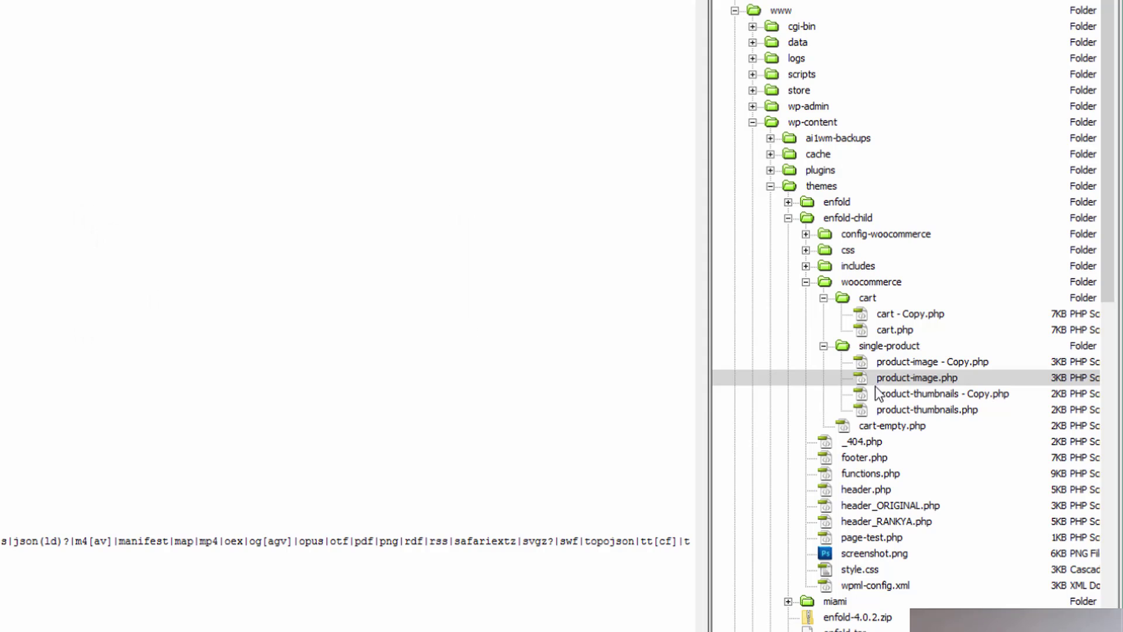
- Put product-thumbnails.php from the single-product templates to the remote server
right_click(892, 381)
right_click(885, 409)
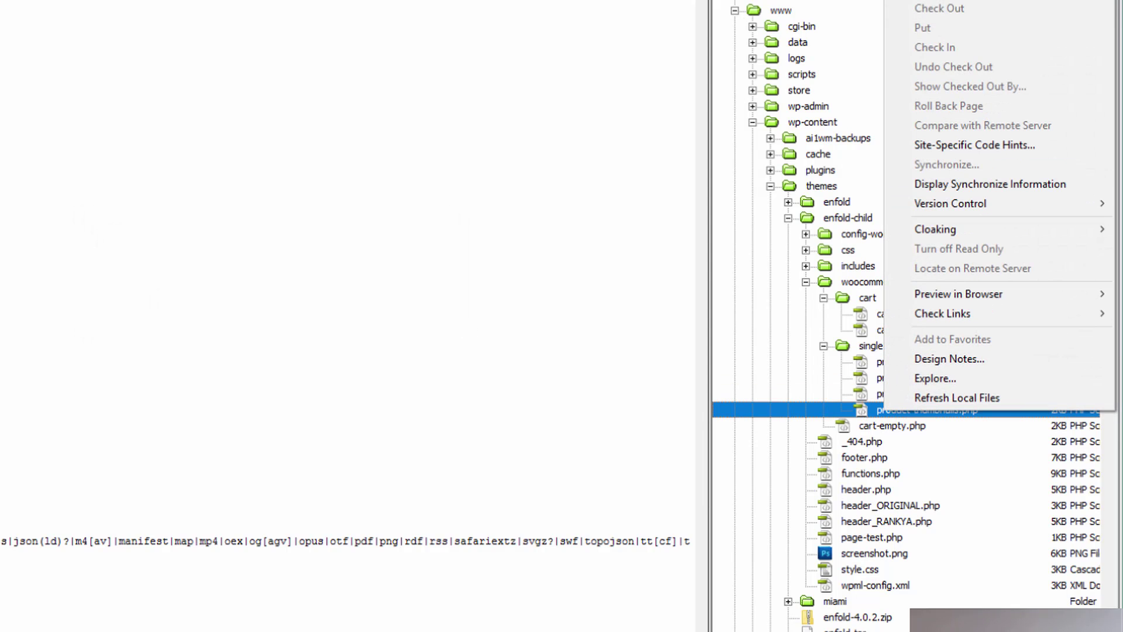
left_click(855, 444)
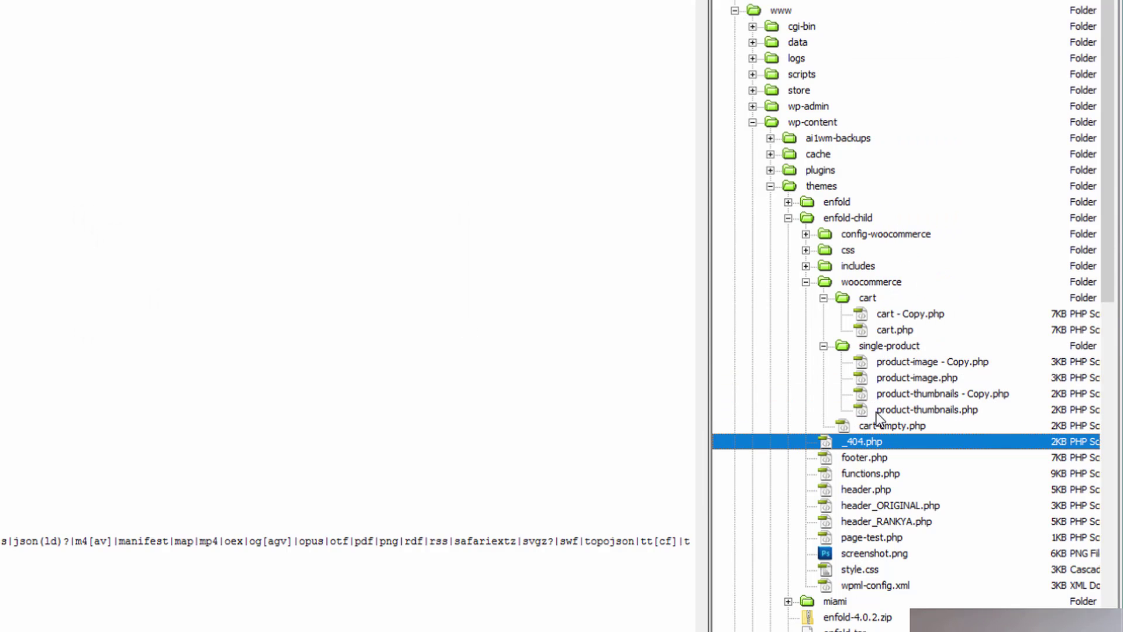
left_click(876, 412)
right_click(880, 399)
right_click(870, 413)
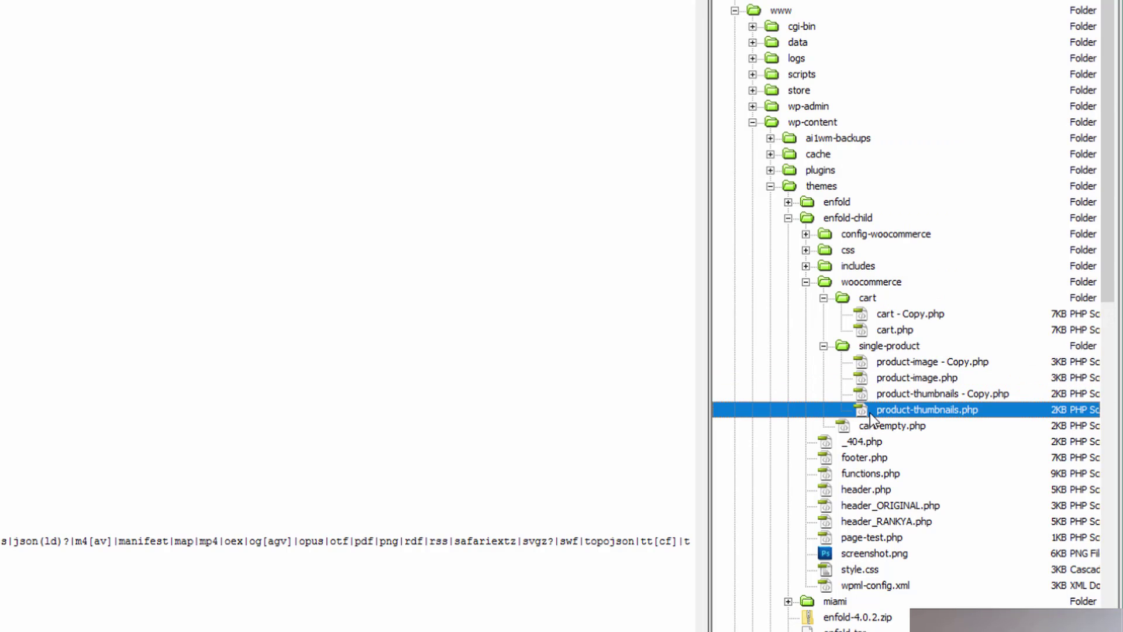
left_click(927, 32)
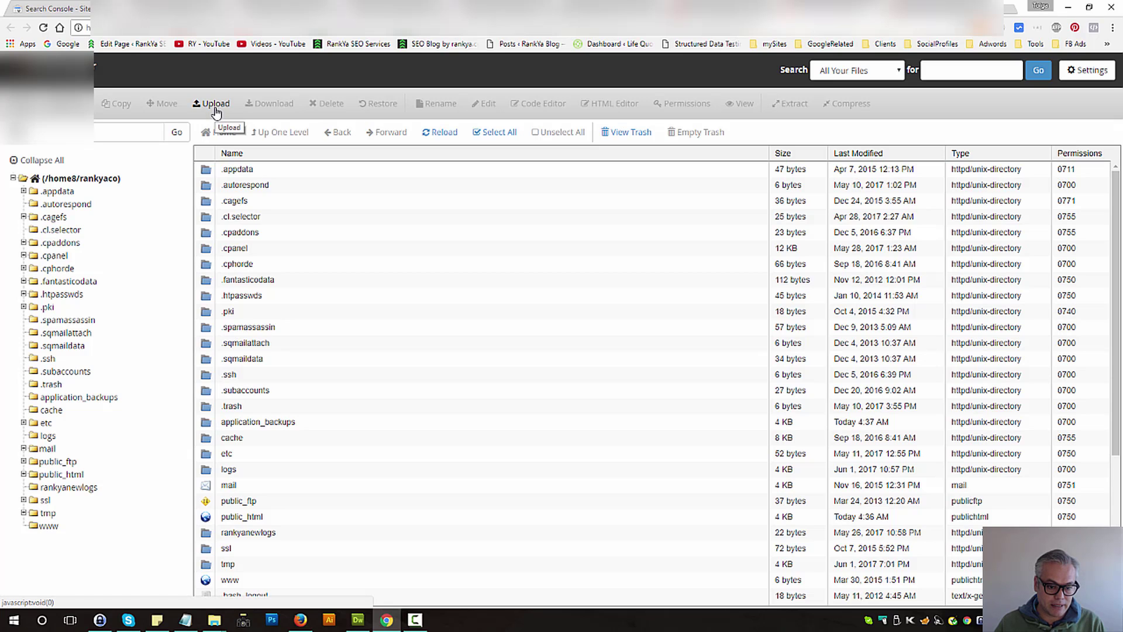
- Browse into public_html/wp-content in File Manager, then return to the WordPress Plugins page
double_click(205, 518)
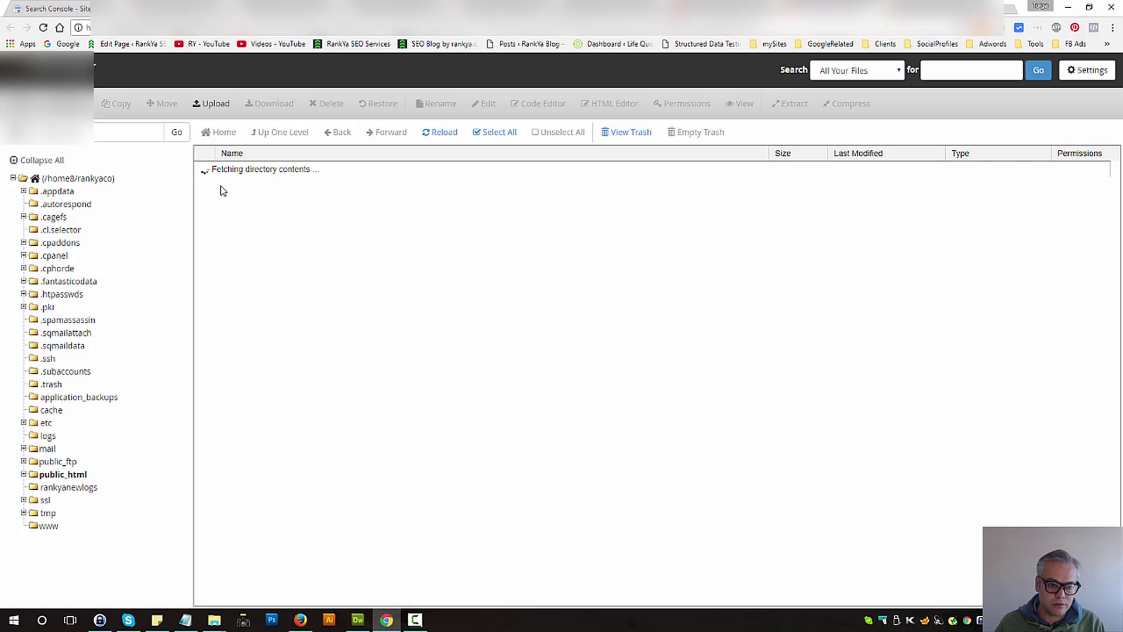
double_click(221, 344)
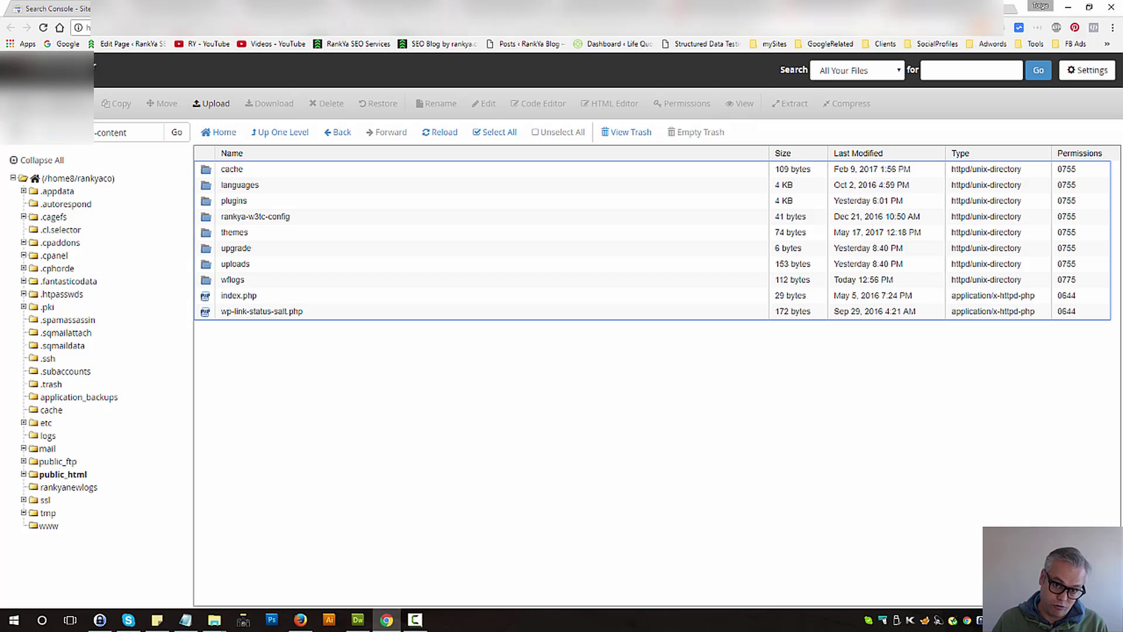
left_click(444, 8)
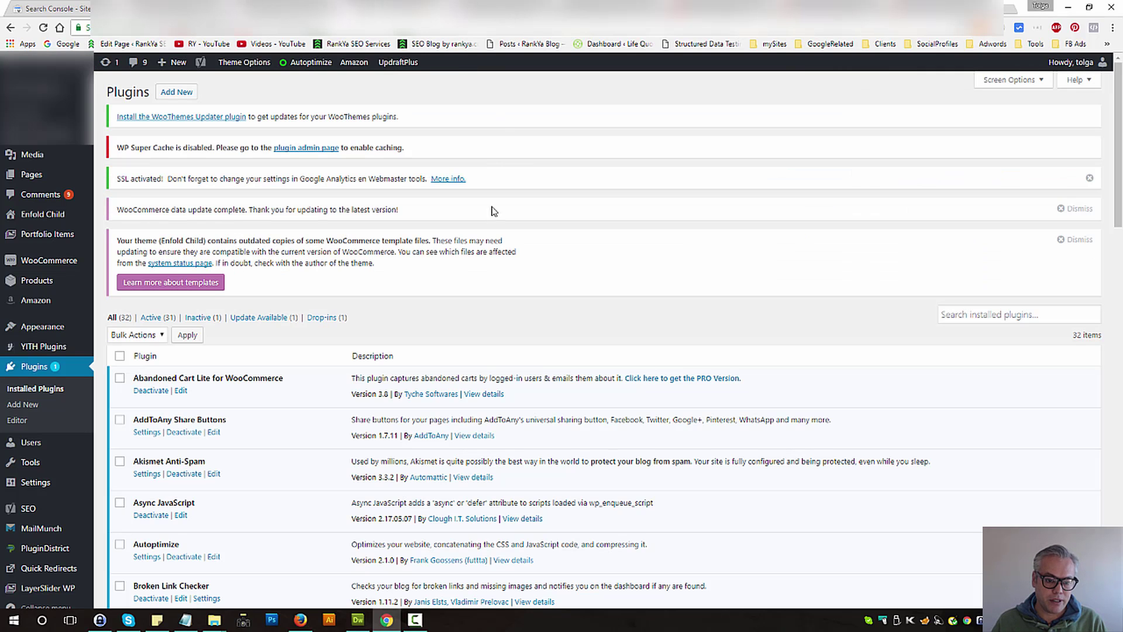
- Reload Plugins to confirm the outdated-template notice is gone, then view the WooCommerce 3.0.8 page
left_click(43, 27)
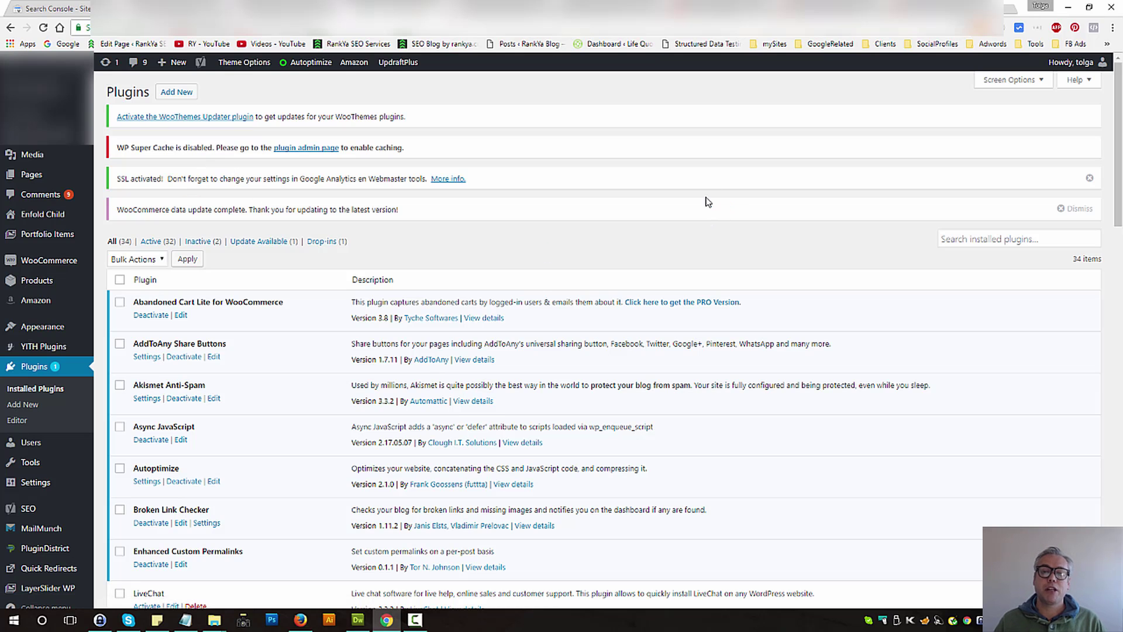
key("ctrl+Tab")
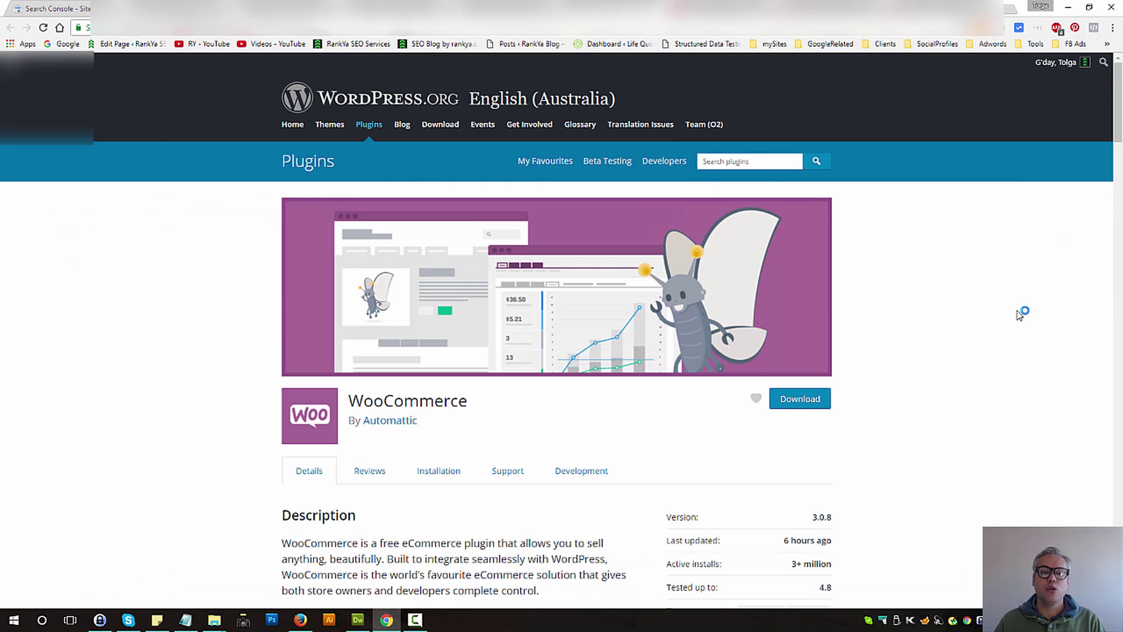